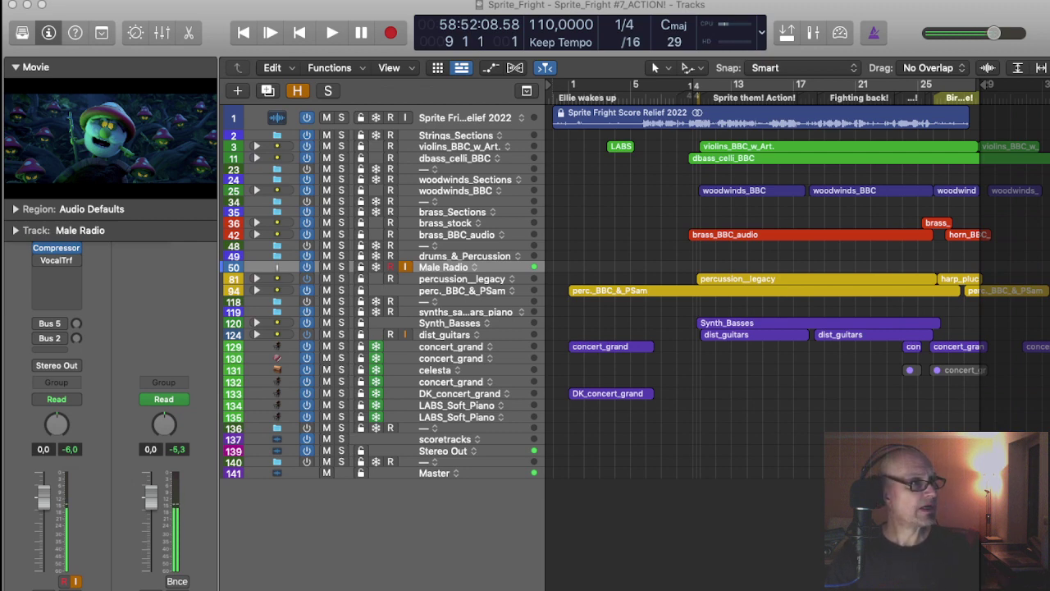
Solo Male Radio and audition the perc._BBC_&_PSam stack in solo from bar 8, leaving that stack collapsed and unsoloed
left_click(257, 290)
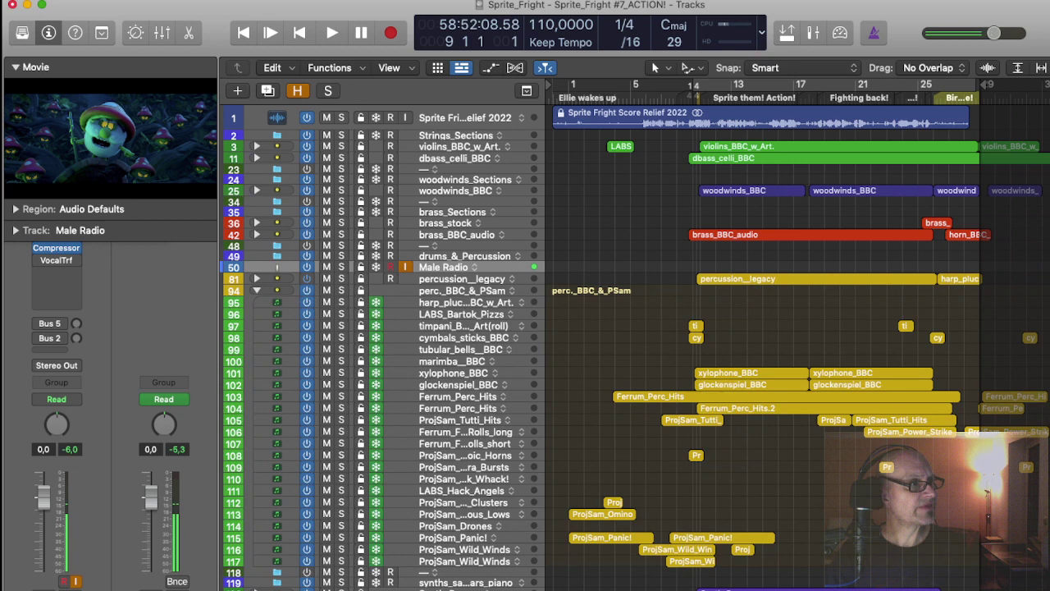
key("s")
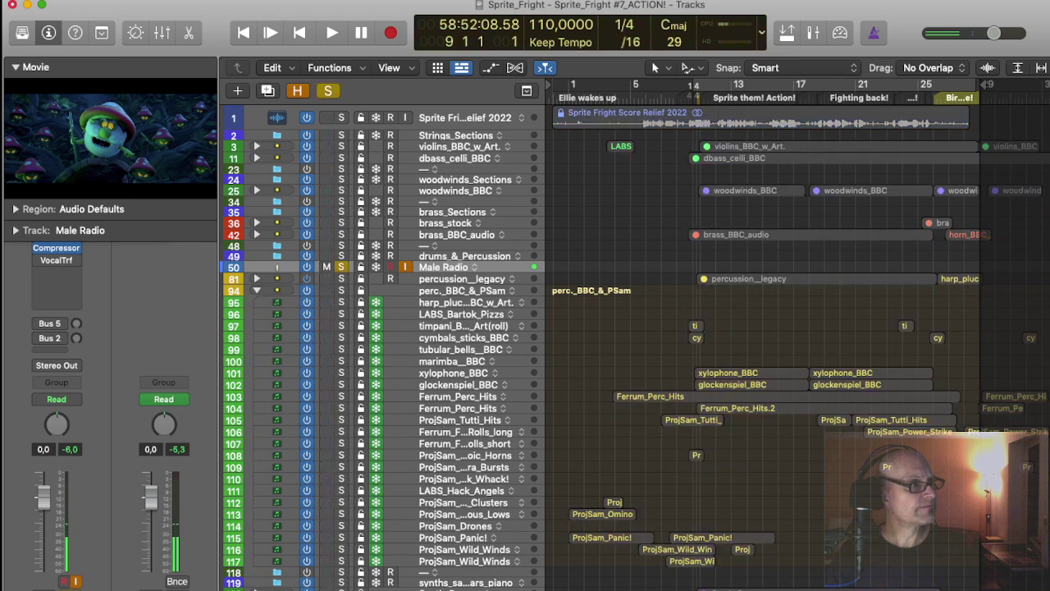
left_click(341, 291)
key("comma")
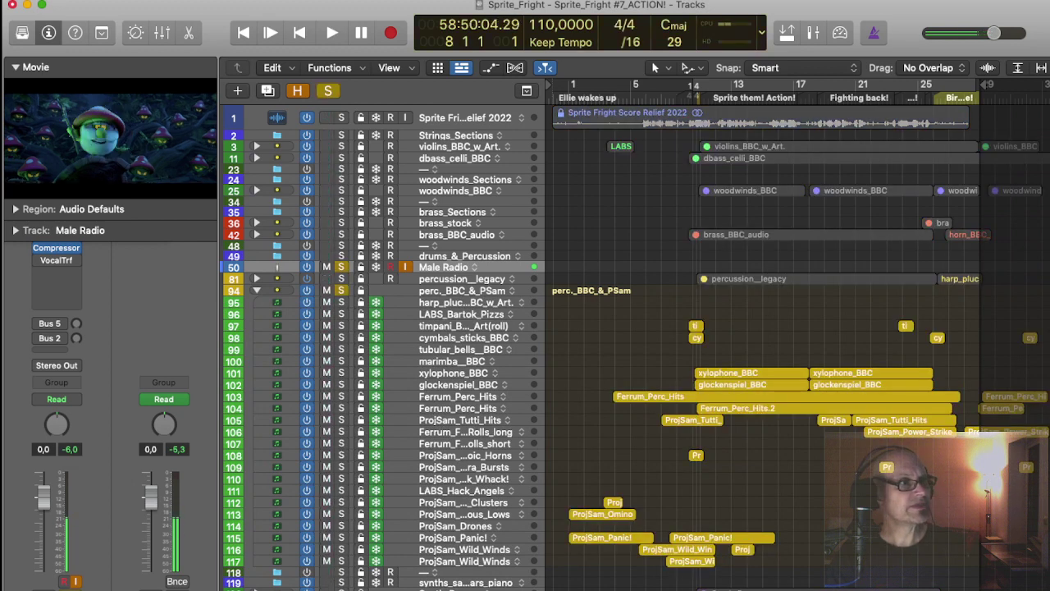
key("space")
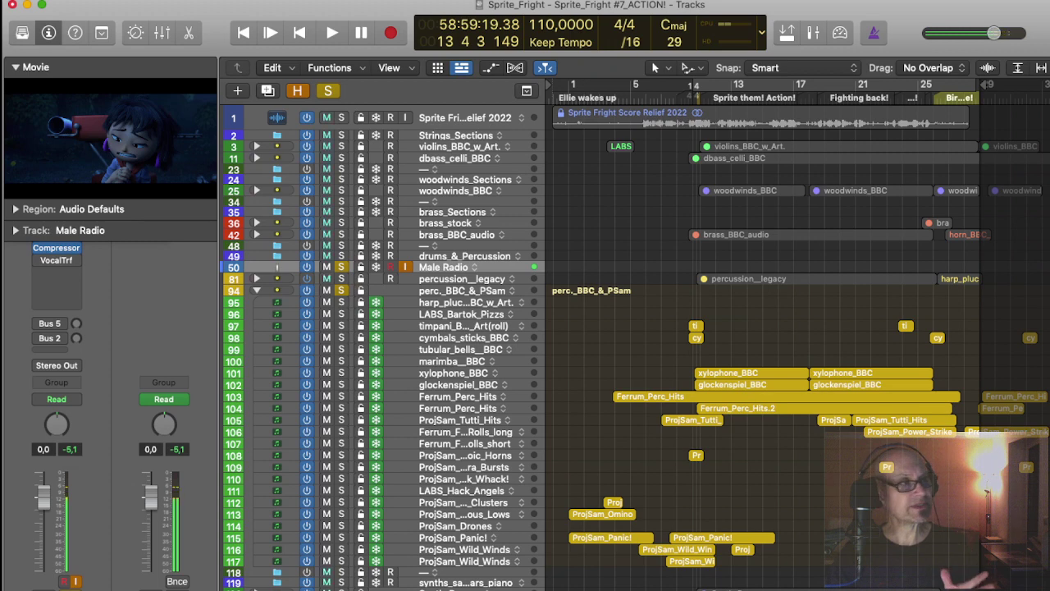
left_click(256, 291)
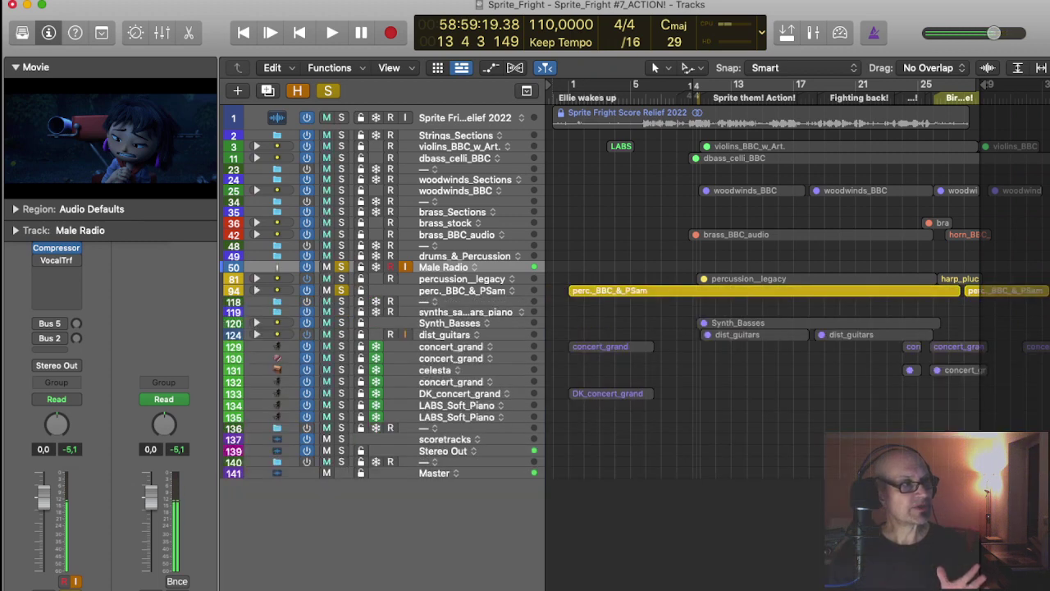
left_click(342, 291)
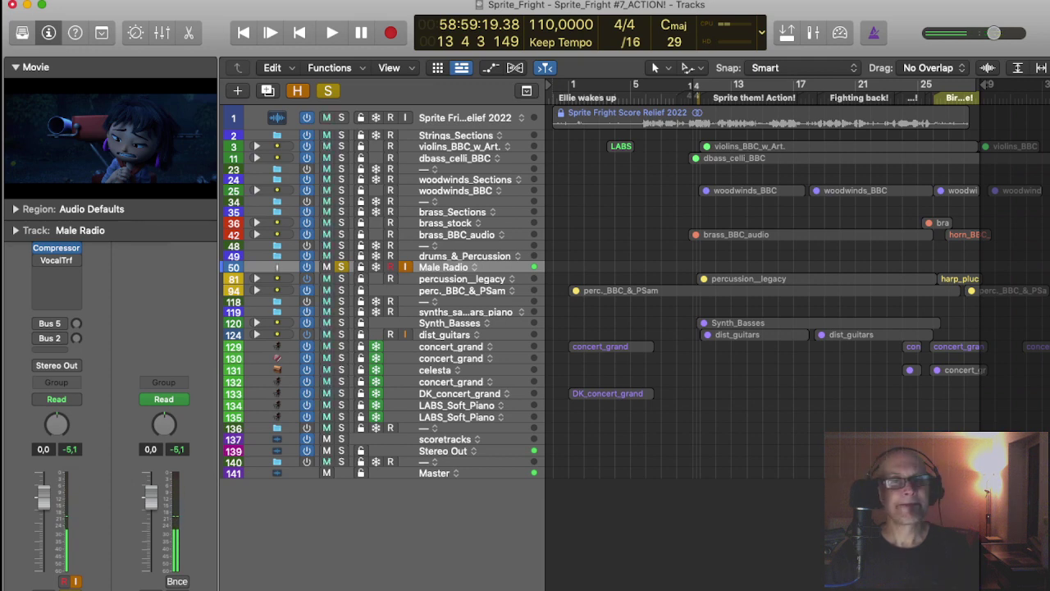
Create a Drummer track below Male Radio, solo it, and enlarge the tracks vertically
key("alt+super+u")
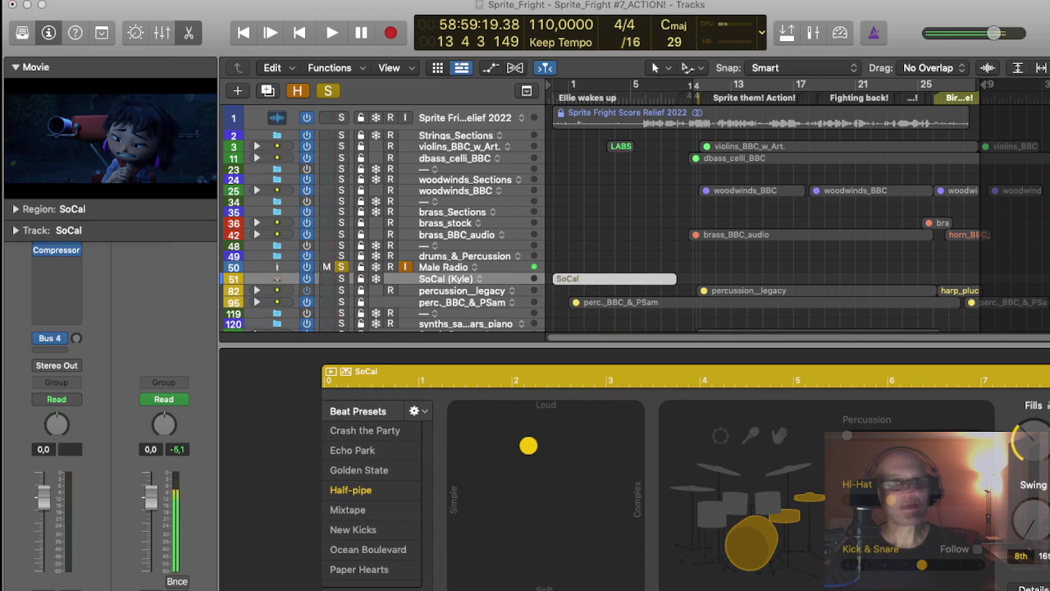
left_click(624, 256)
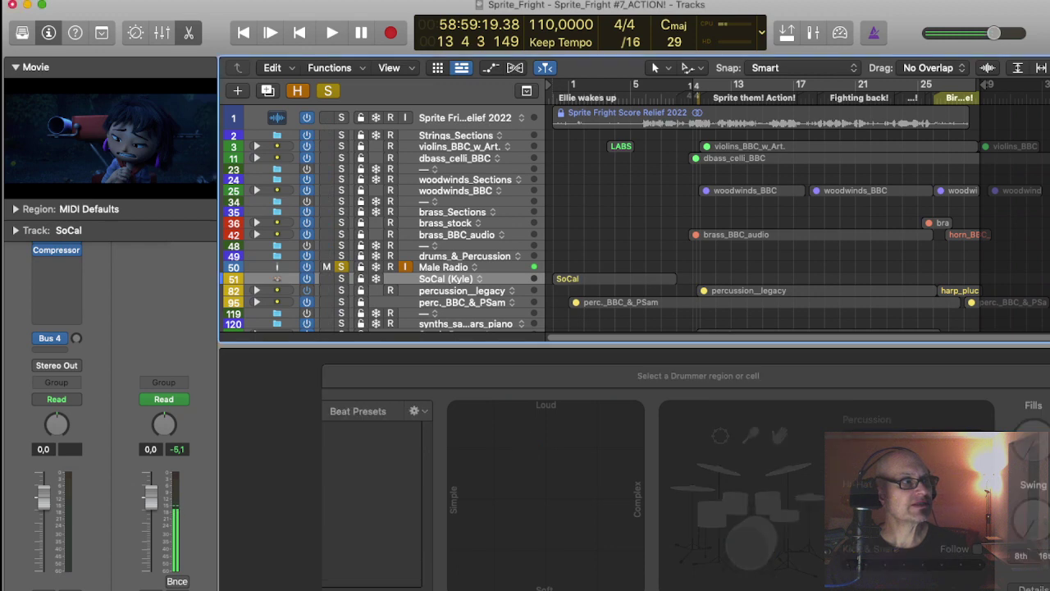
key("s")
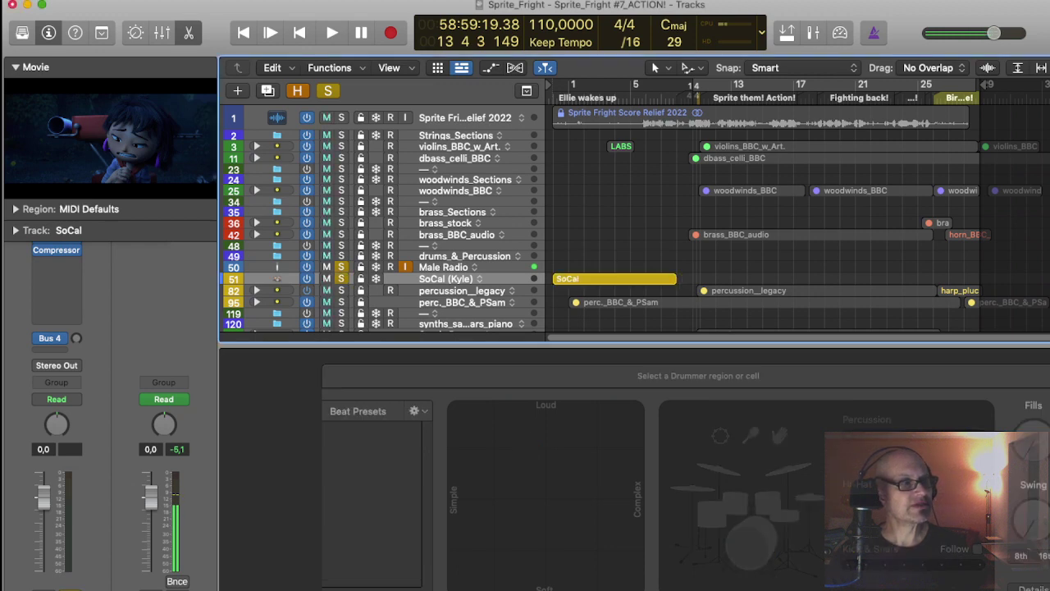
key("super+Up")
key("super+Down")
key("super+Down")
key("super+Down")
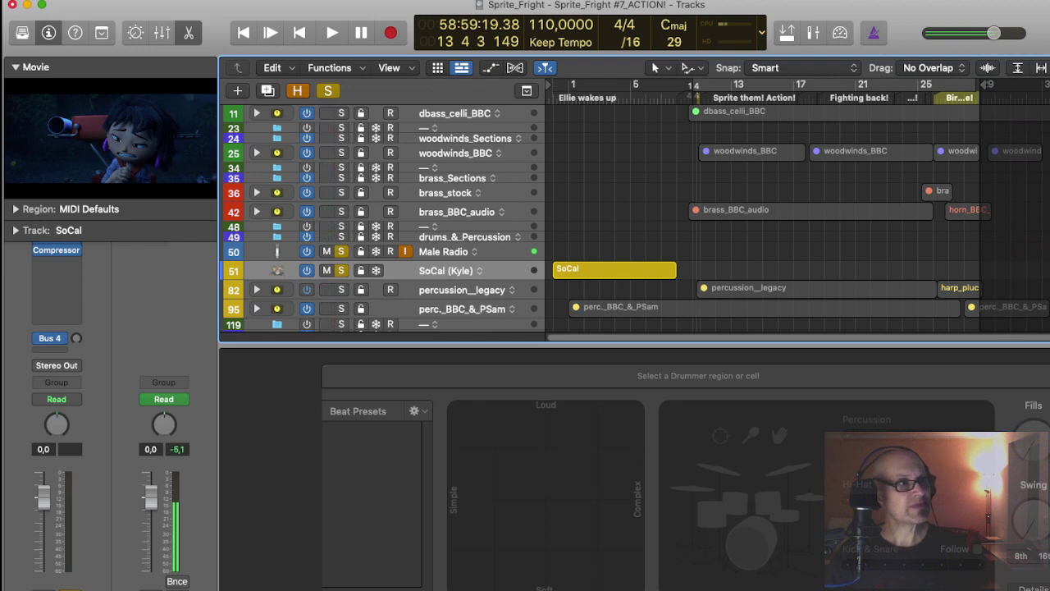
Play the start of the project to hear the SoCal drummer region
key("Return")
key("Return")
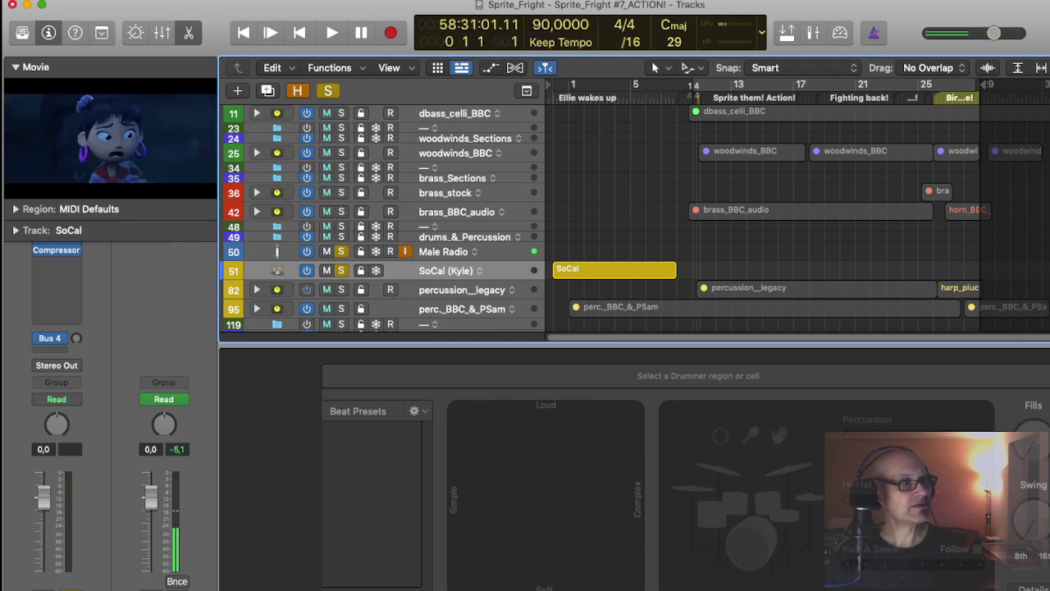
key("space")
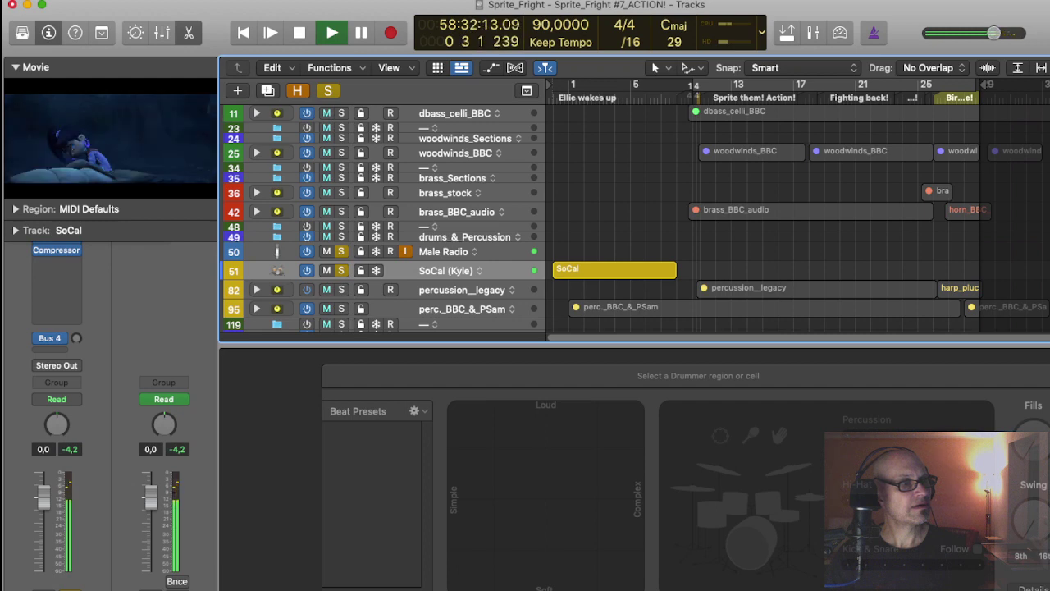
key("space")
Move the SoCal region to bar 11 and audition it against the picture
left_click_drag(612, 271, 760, 271)
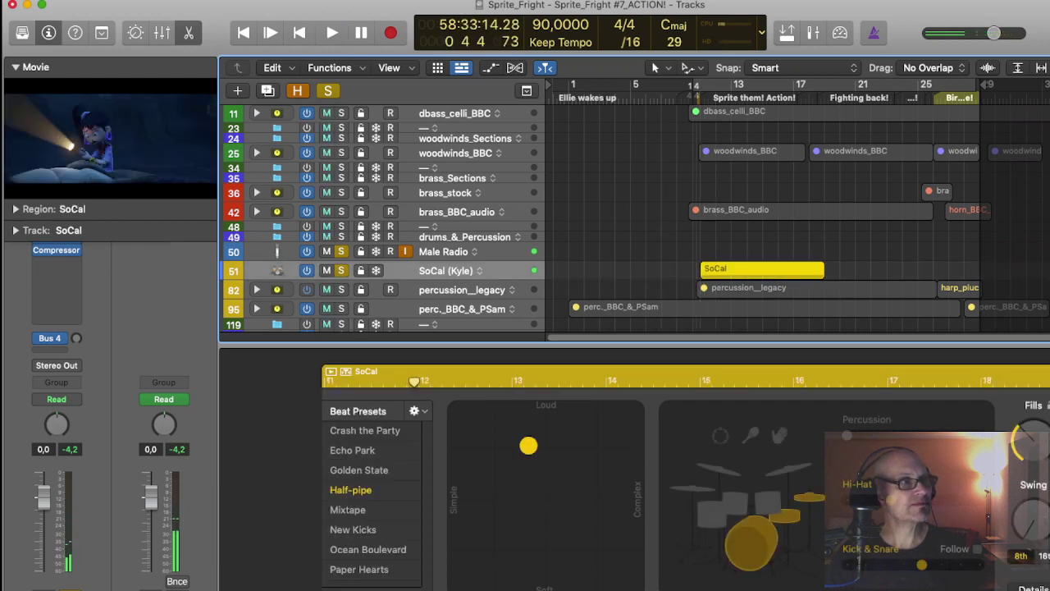
key("space")
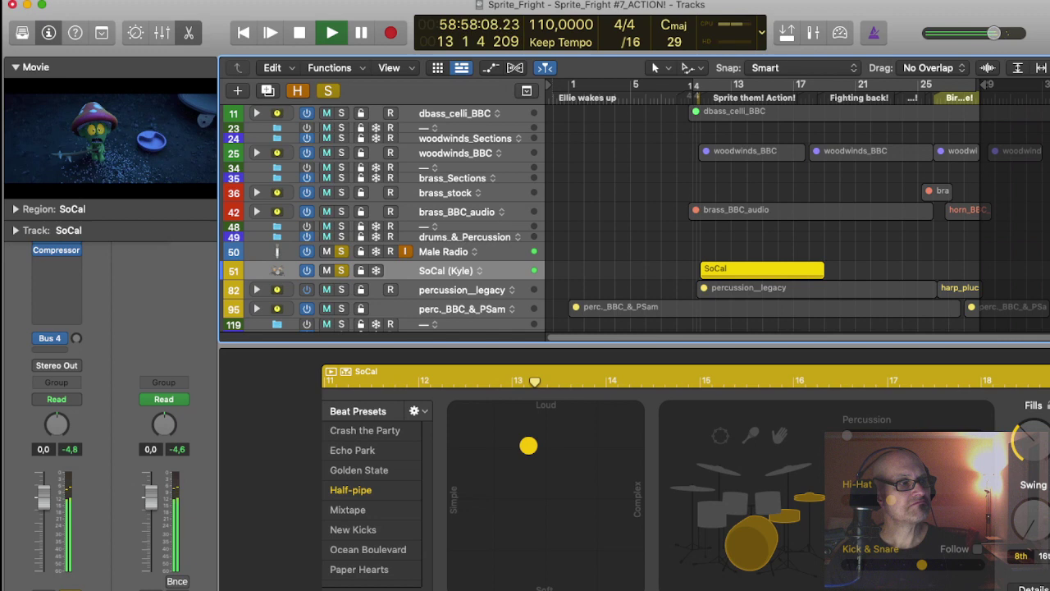
key("space")
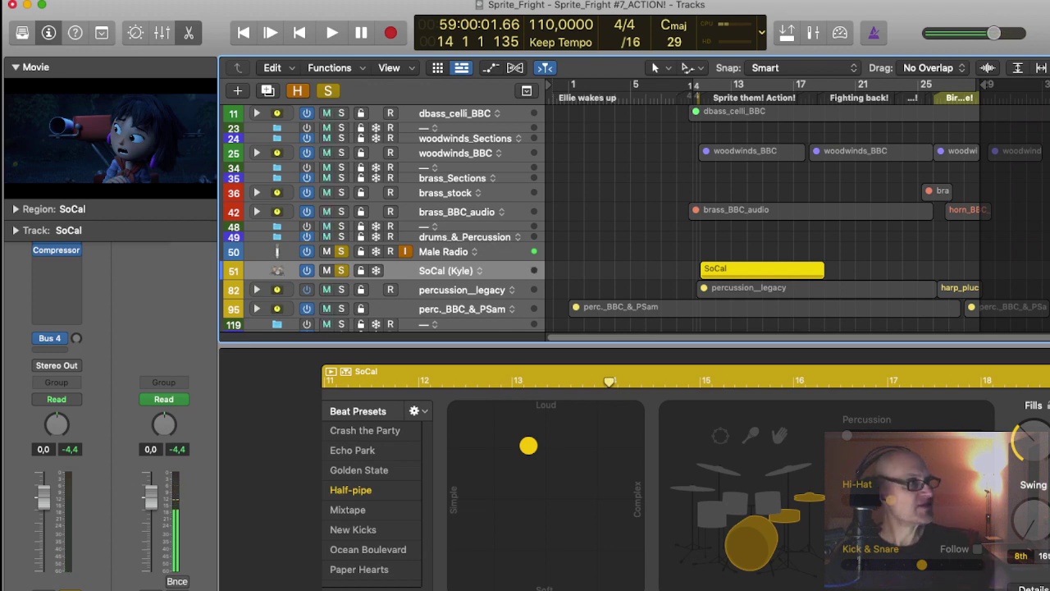
Load the Four on the Floor+ producer kit onto the Drummer track from the Library
key("y")
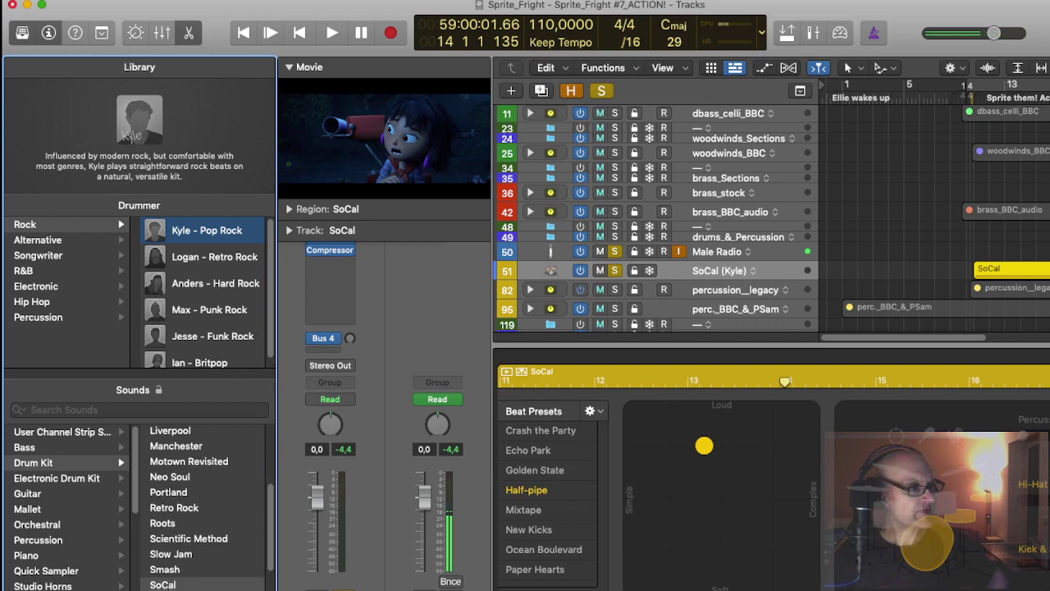
scroll(205, 508, "down", 3)
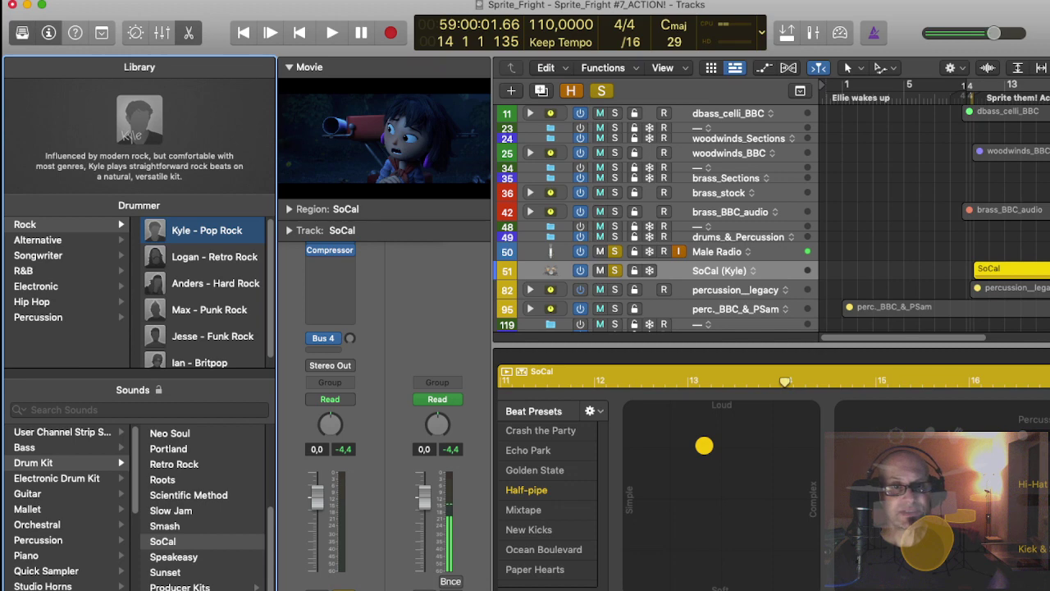
left_click(179, 586)
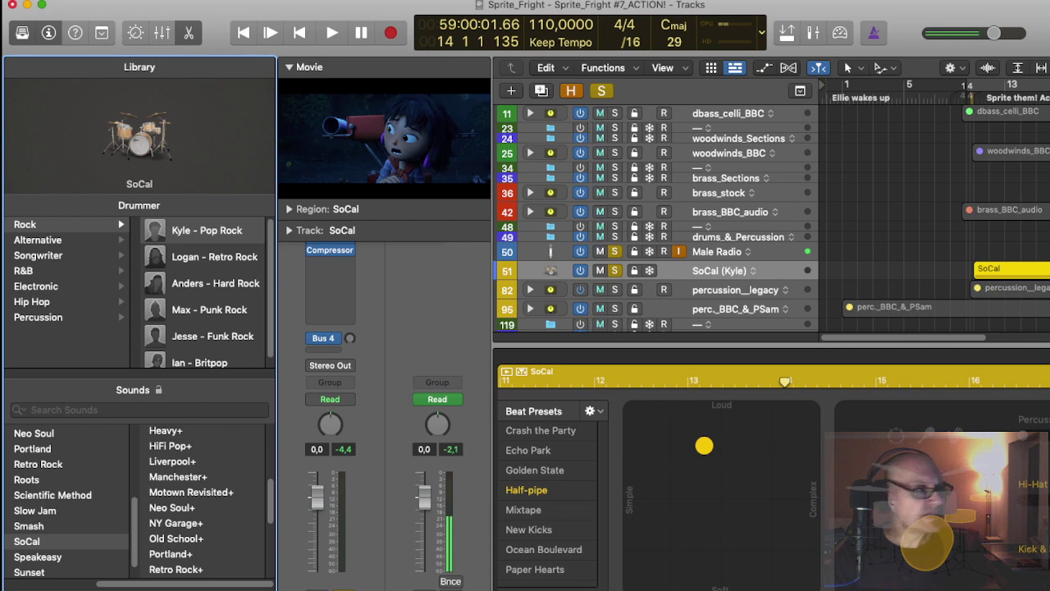
scroll(205, 501, "up", 3)
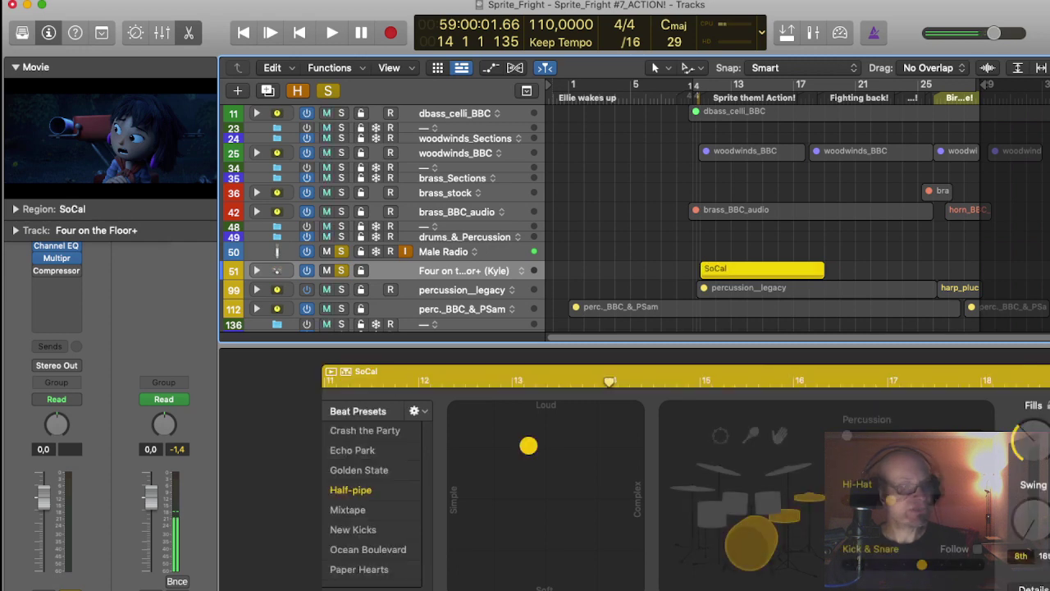
Replace the SoCal region with a new Drummer region on the same track, starting at bar 9
key("alt+comma")
key("Delete")
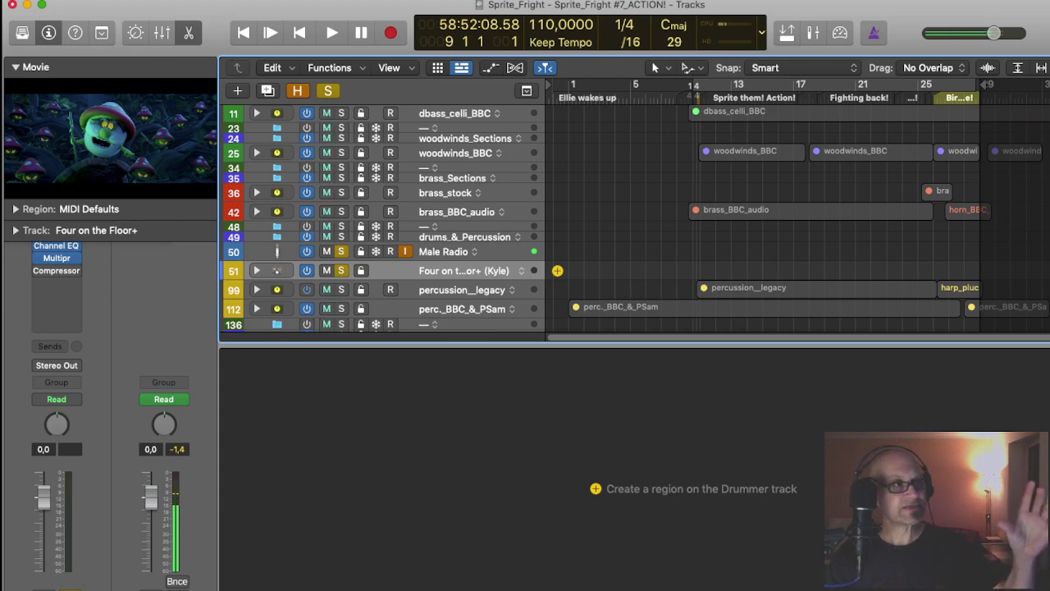
left_click(558, 271)
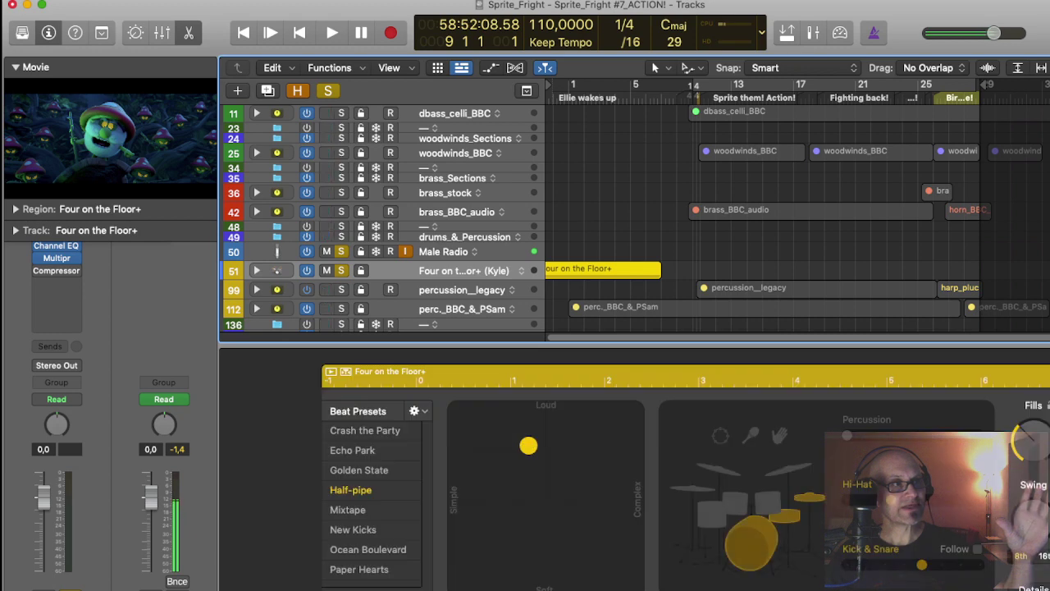
left_click_drag(566, 270, 722, 271)
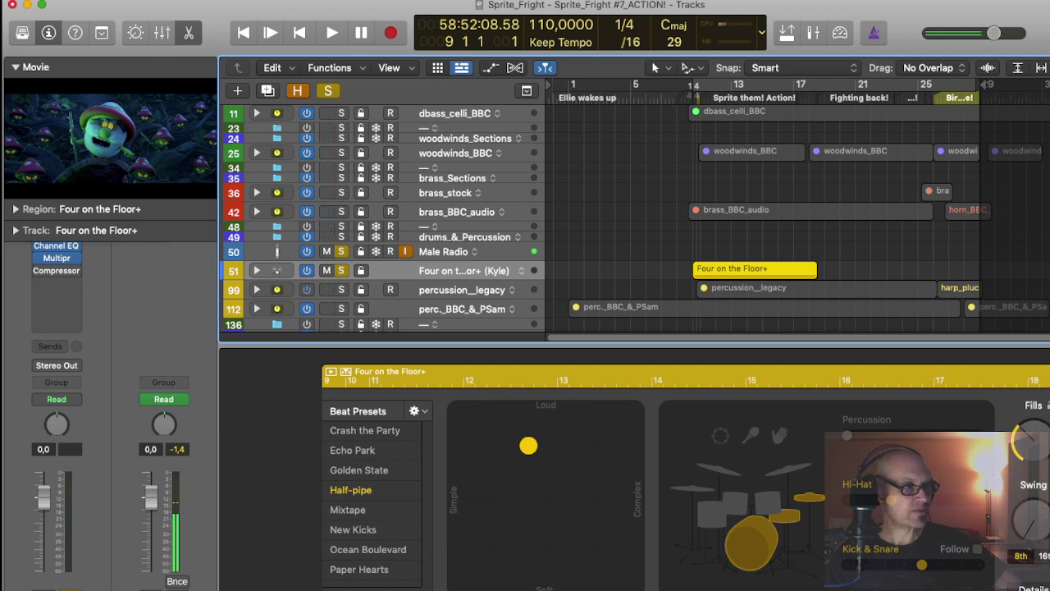
Apply the New Kicks beat preset, turn off the hi-hat and toms so only kick and snare play, and reduce the fills
left_click(353, 530)
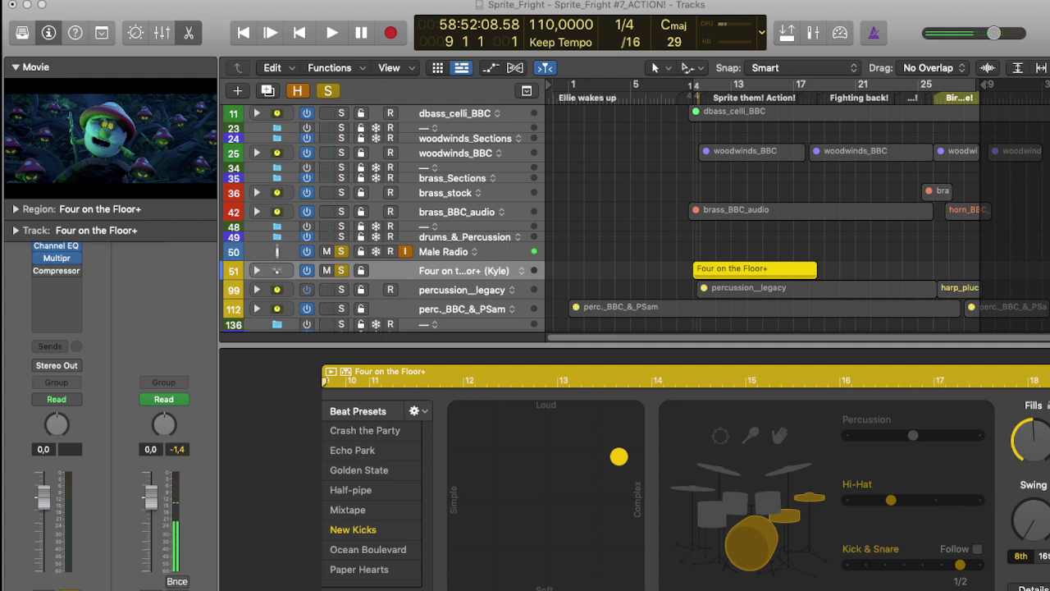
left_click(891, 499)
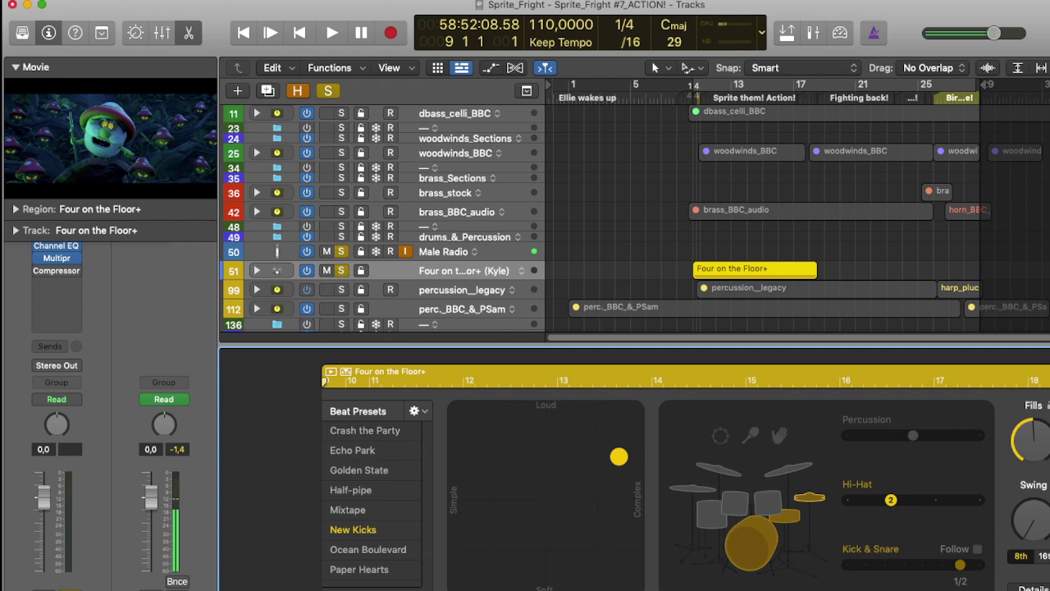
left_click(767, 502)
left_click(767, 502)
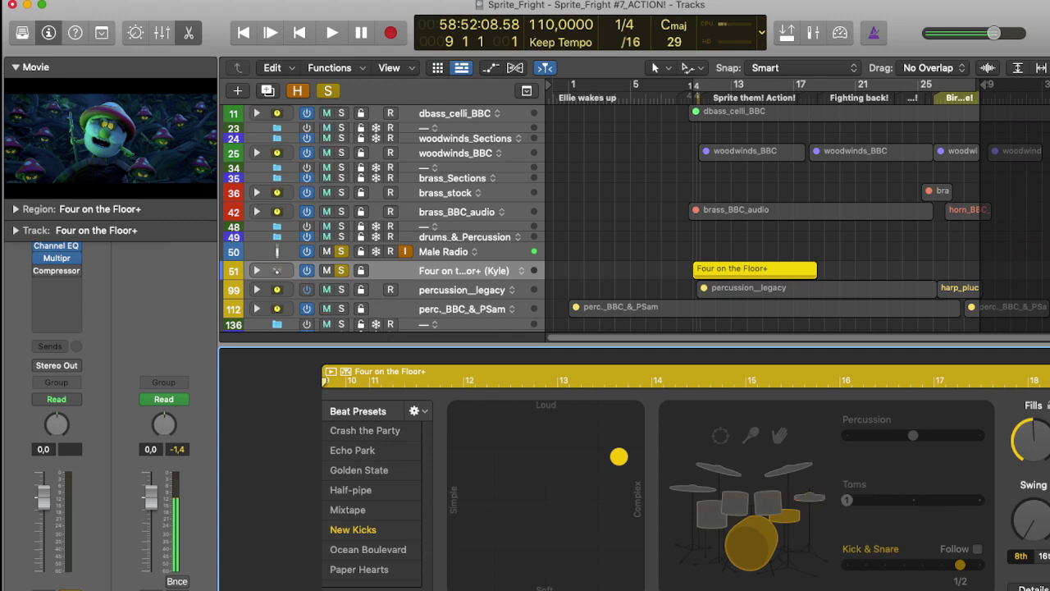
left_click(751, 537)
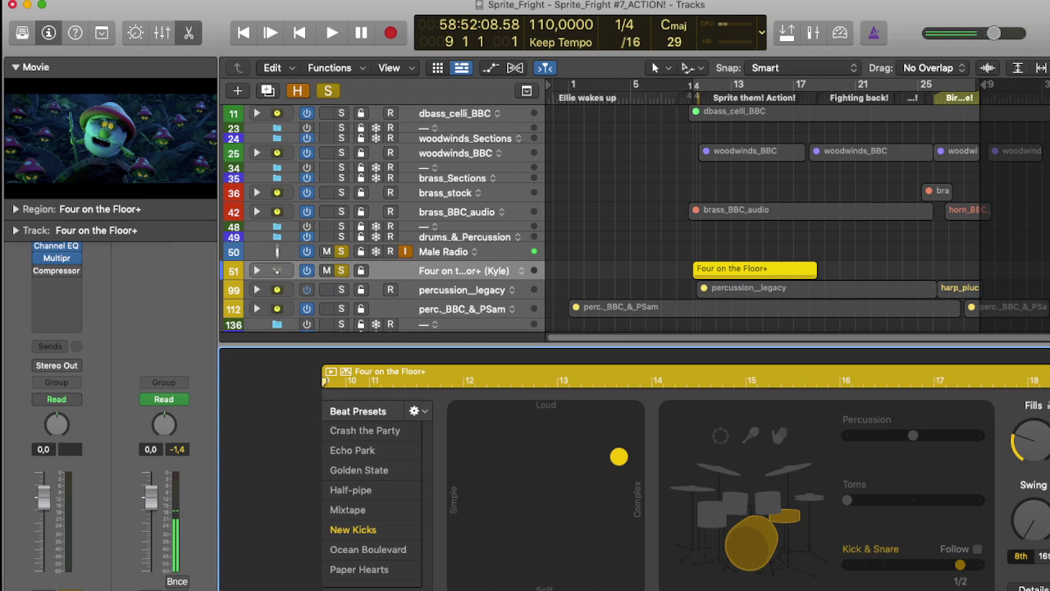
Set Kick & Snare to the second pattern variation and make the performance nearly full loudness with slightly less complexity
mouse_move(960, 565)
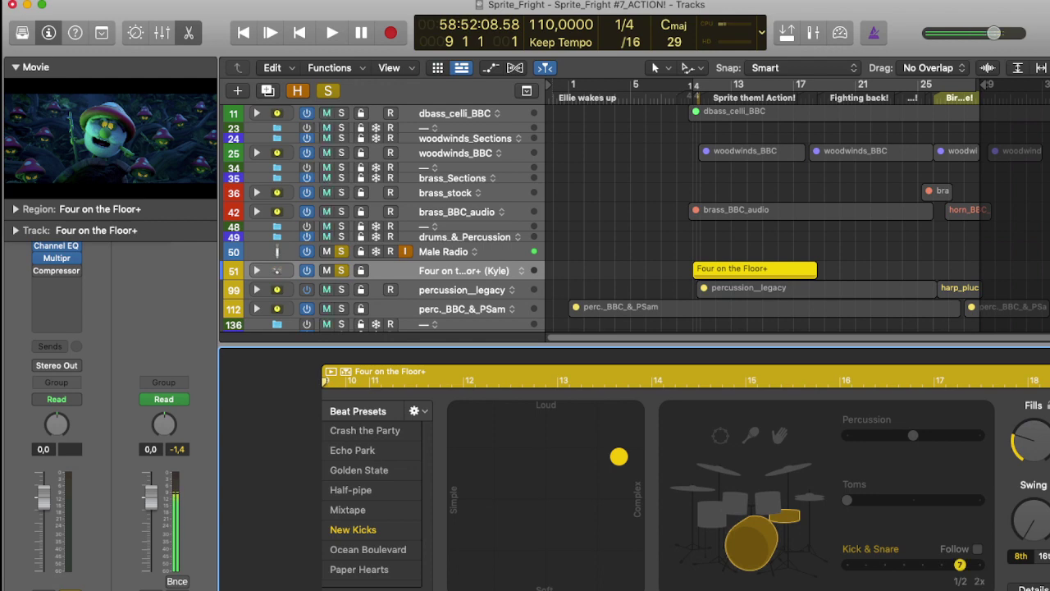
left_click_drag(960, 565, 865, 564)
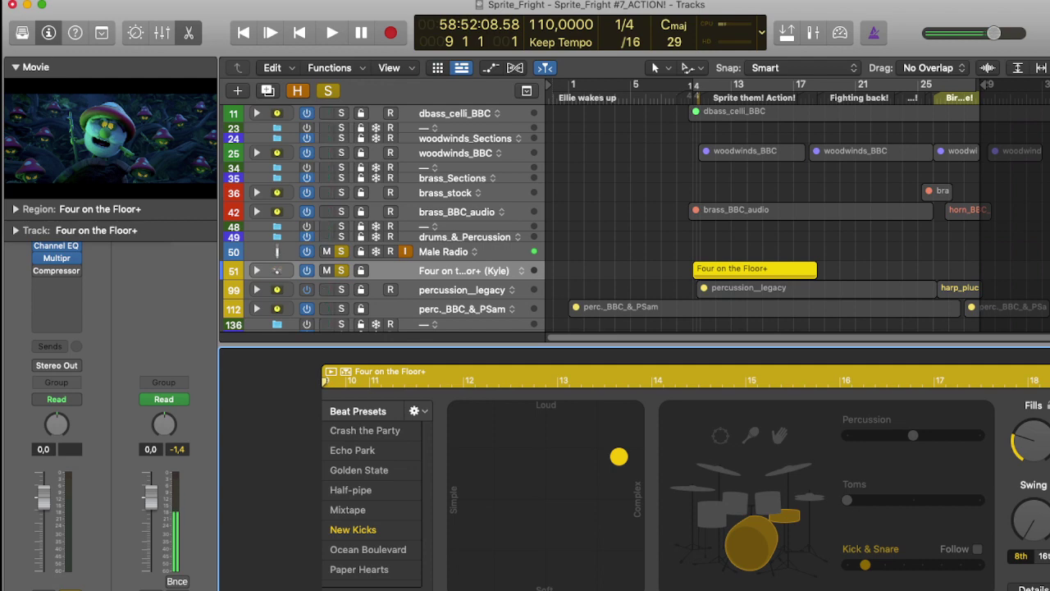
left_click_drag(619, 456, 579, 409)
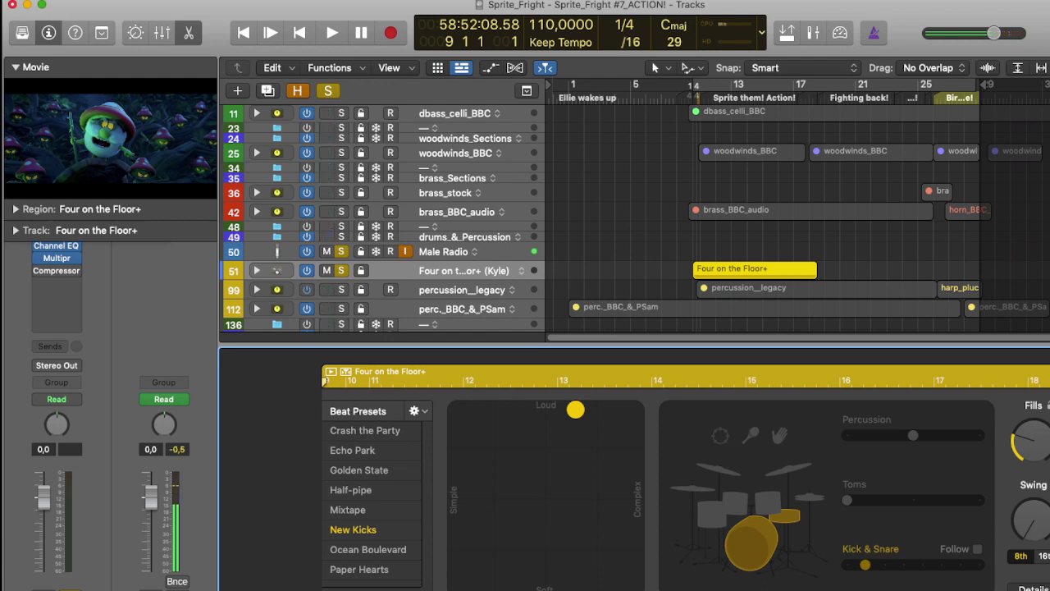
Play the edited Four on the Floor+ region against the picture and stop in bar 16
key("space")
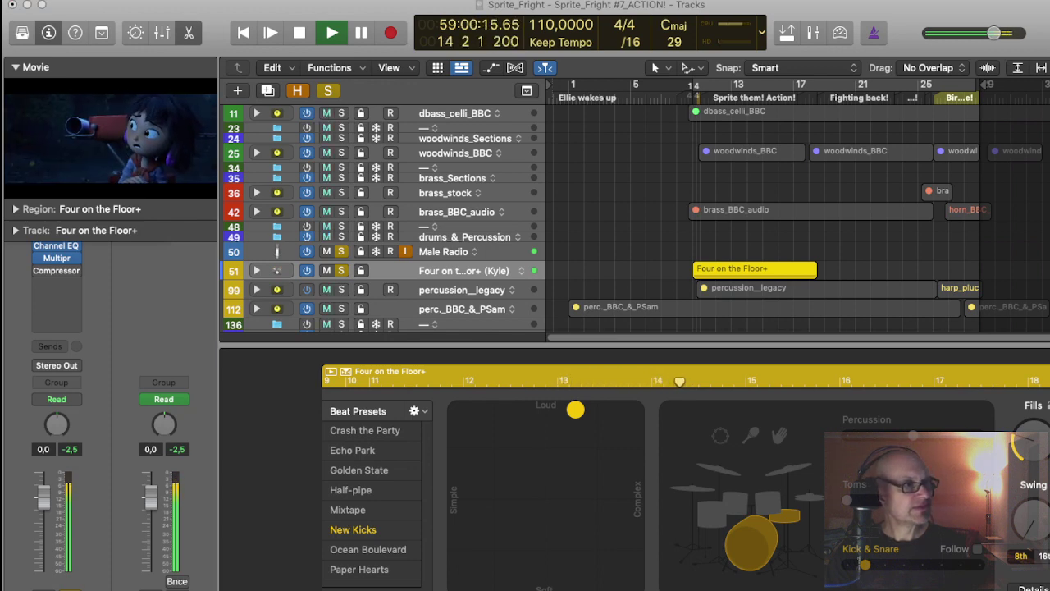
left_click(870, 270)
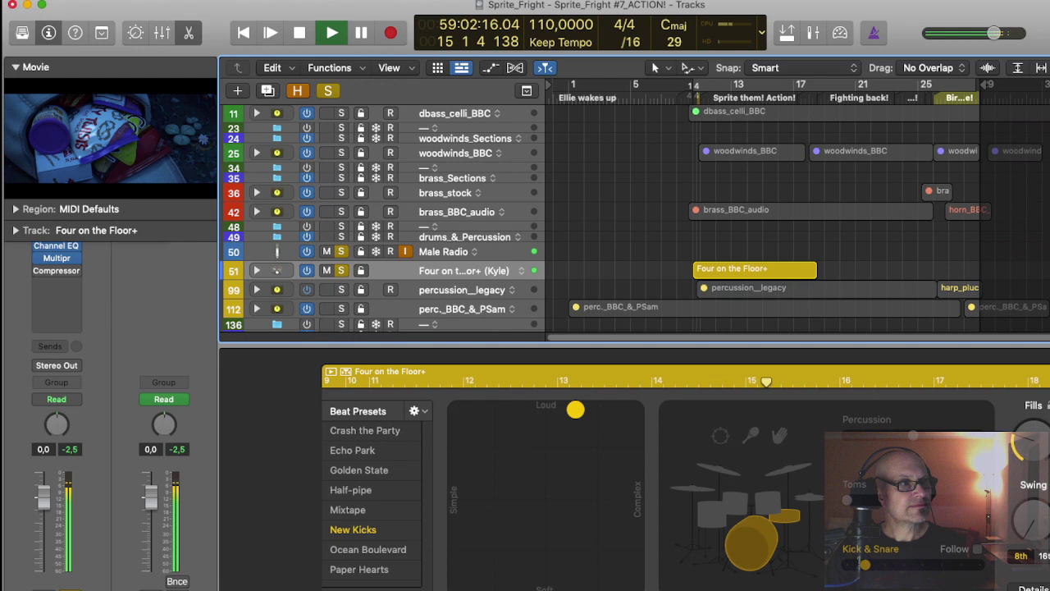
key("space")
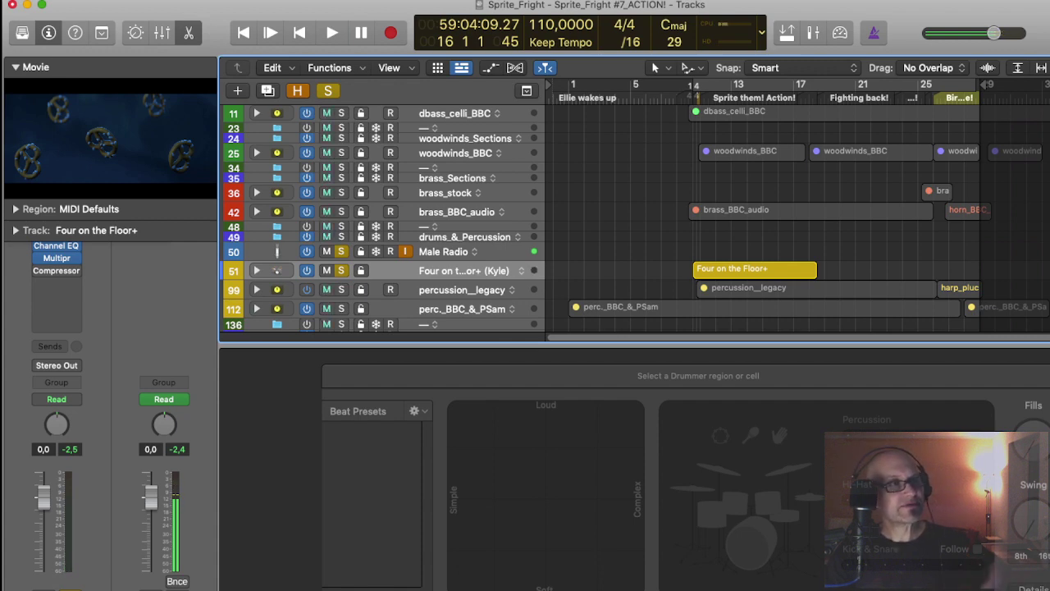
Add a second Drummer region directly after the first and shorten it to end at about bar 21
mouse_move(825, 271)
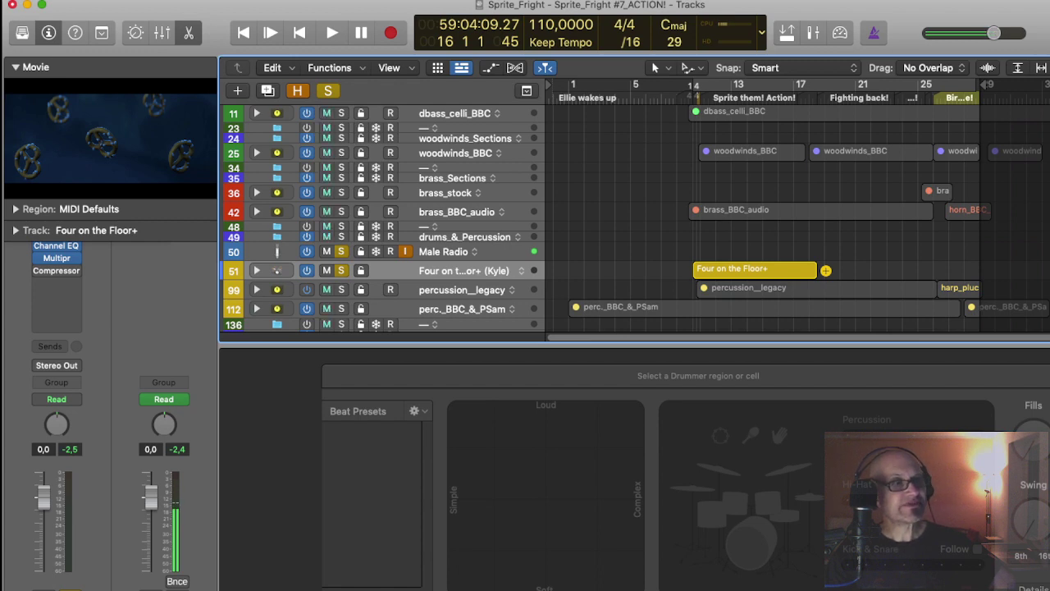
left_click(825, 271)
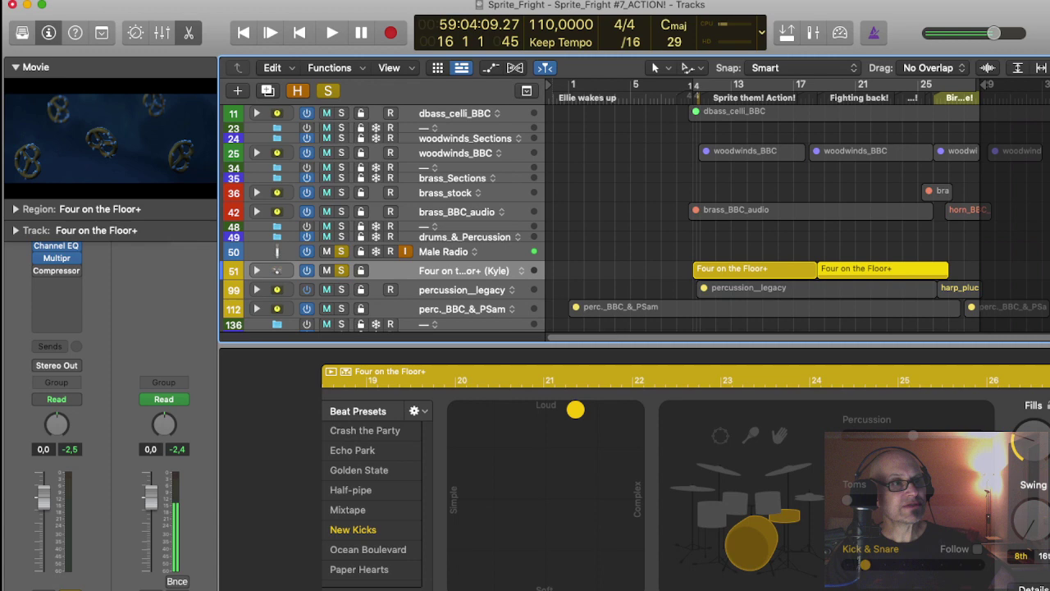
left_click_drag(947, 274, 855, 274)
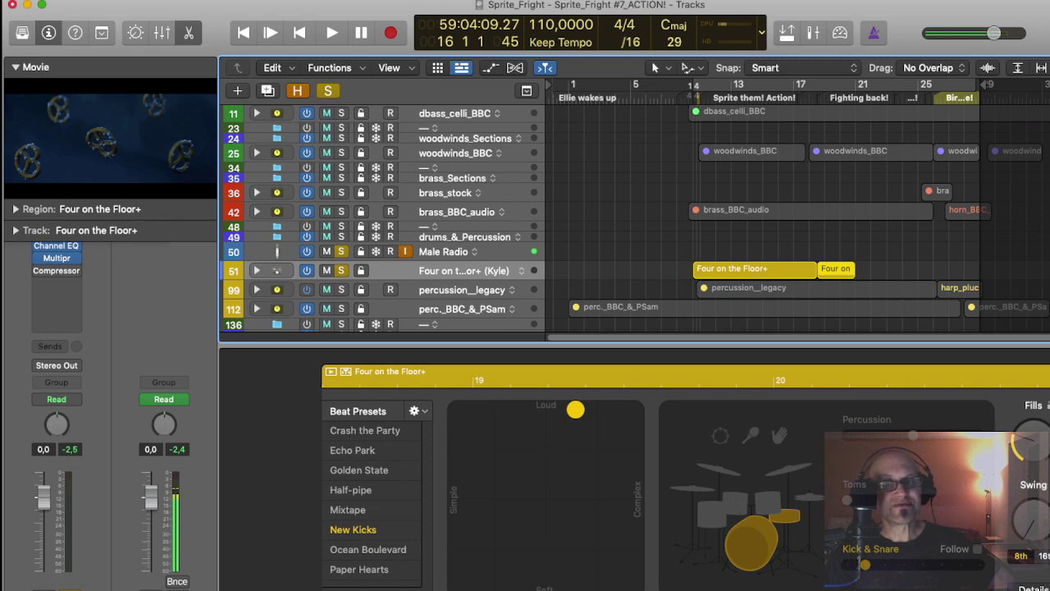
Make the second Drummer region's performance much simpler and slightly softer, and audition it from bar 18
left_click_drag(575, 409, 466, 450)
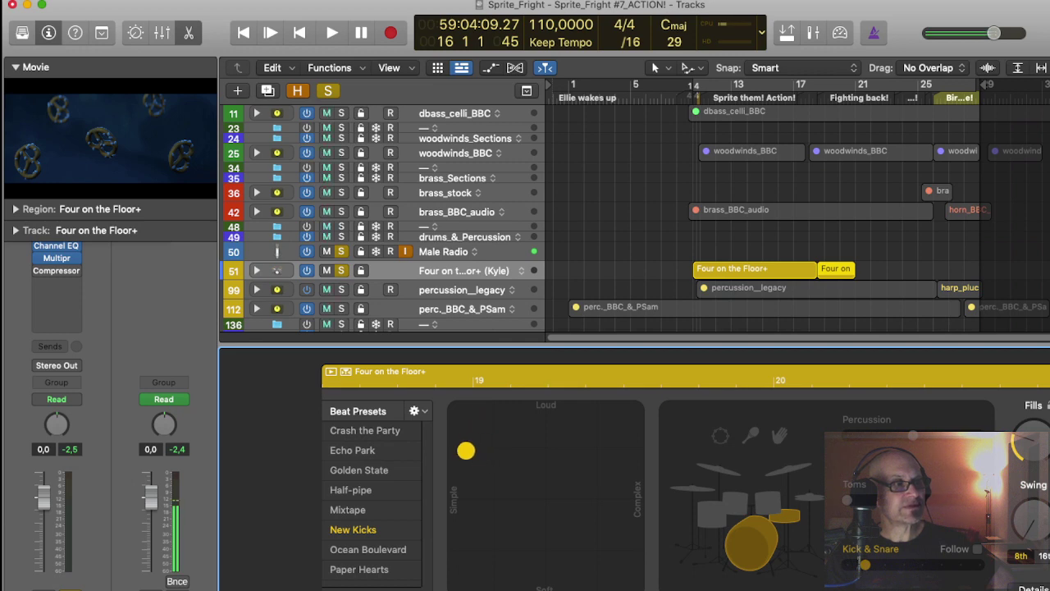
left_click(811, 87)
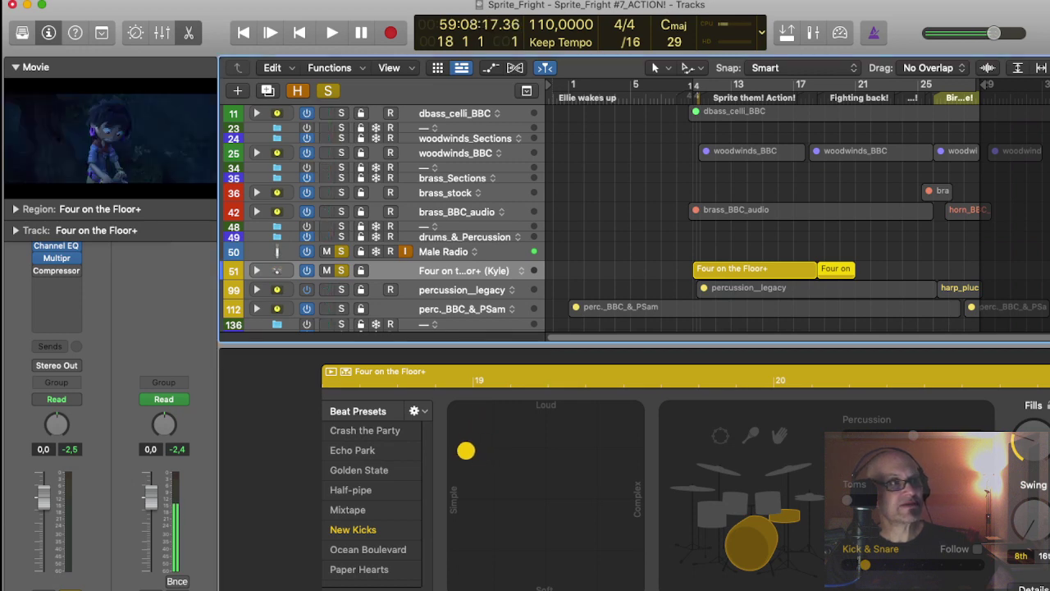
key("space")
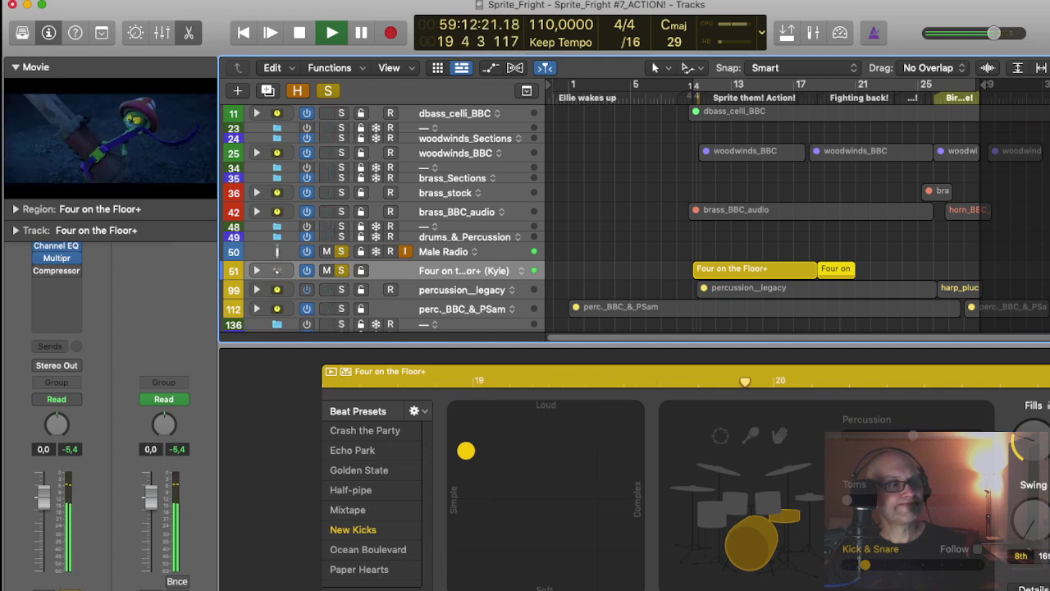
key("space")
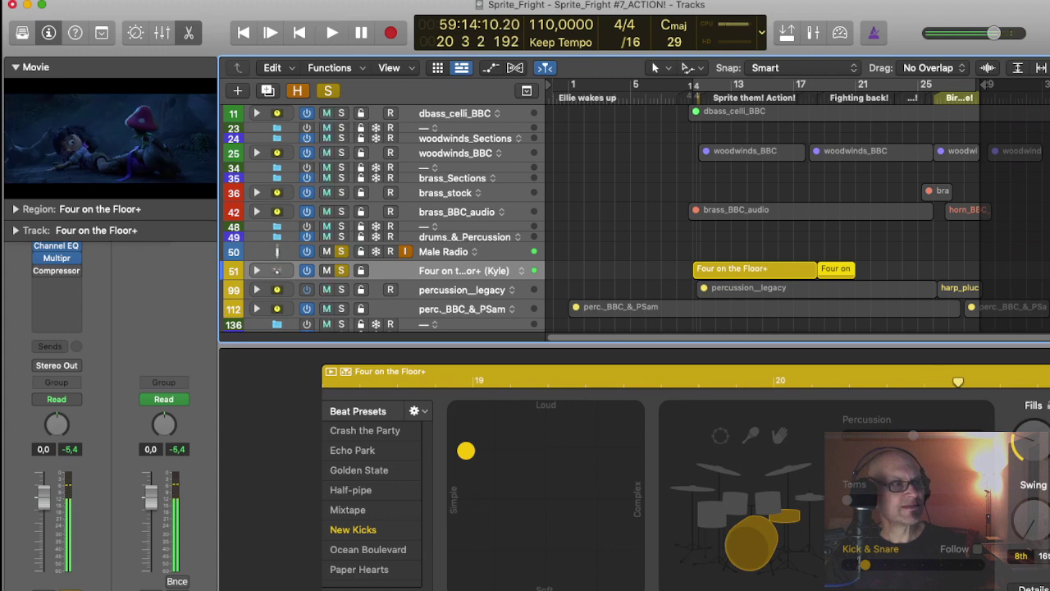
Set the second Drummer region to medium complexity while keeping it fairly loud, and audition it from bar 18
left_click_drag(466, 451, 544, 444)
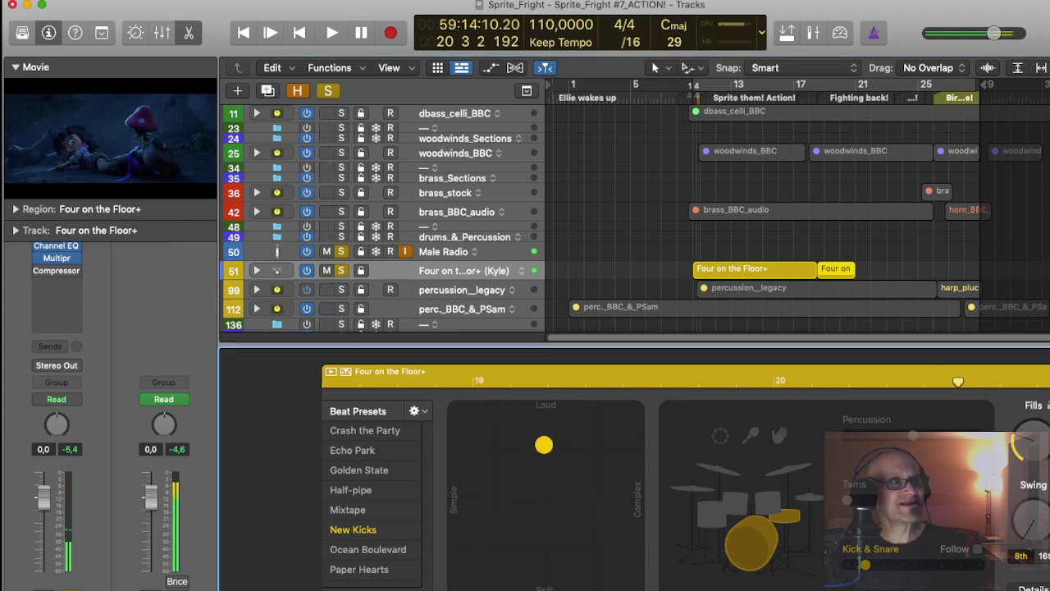
left_click(817, 86)
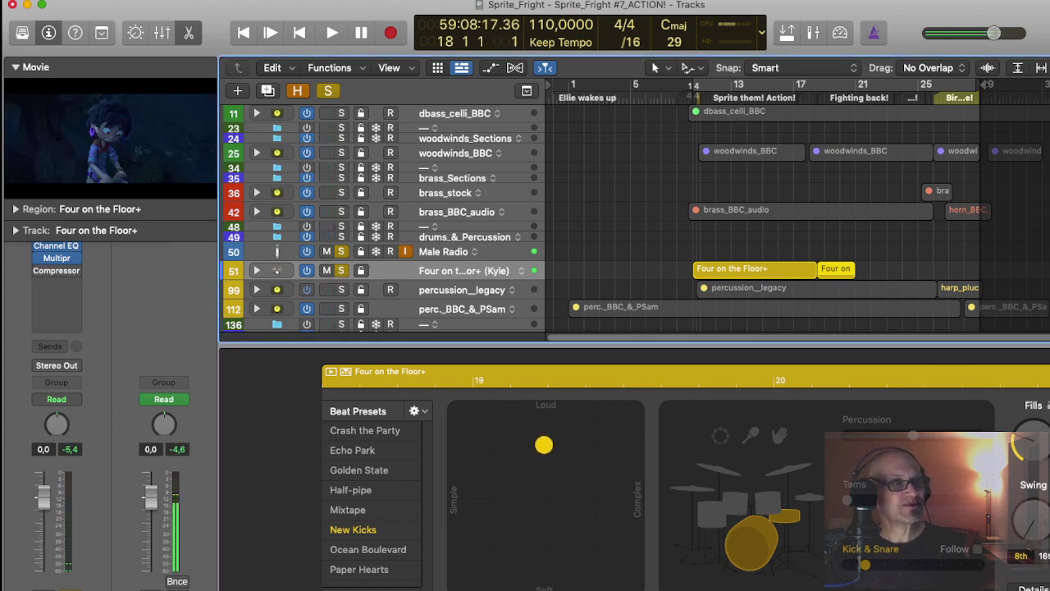
key("space")
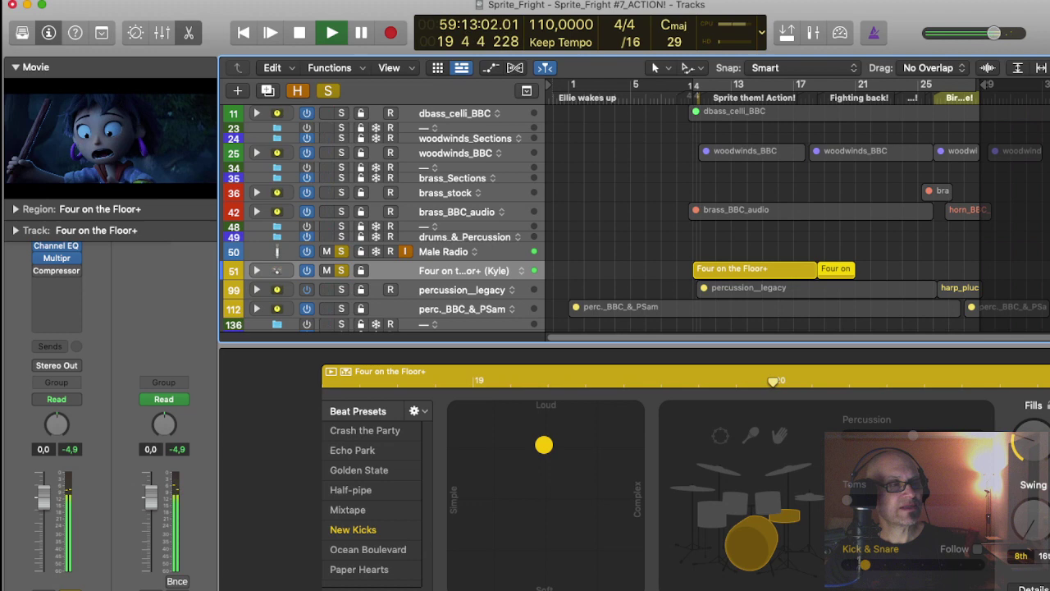
key("space")
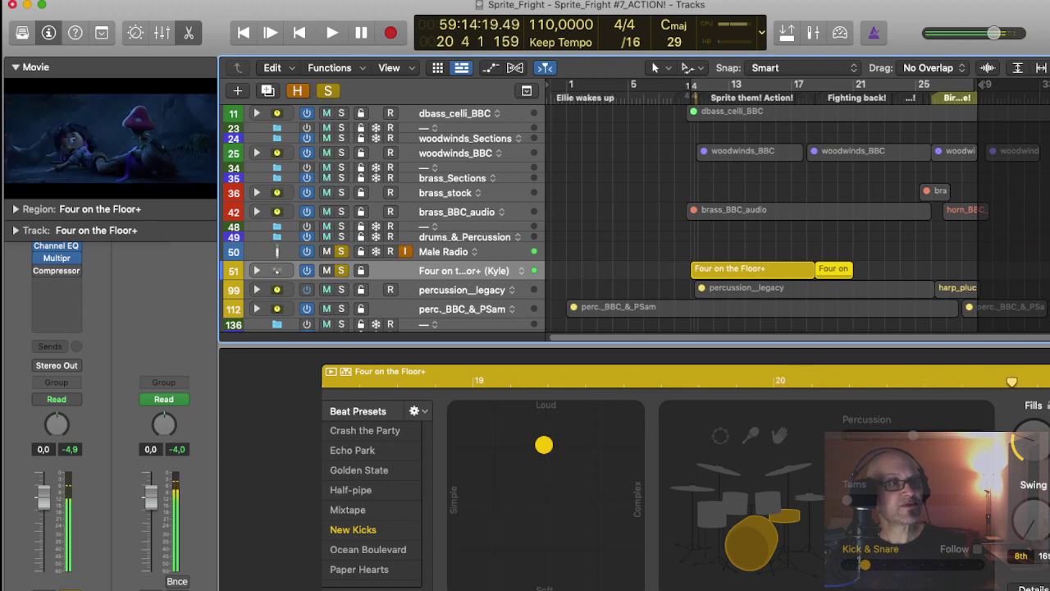
Extend the second Drummer region to bar 27 and add a short third region directly after it, ending at about bar 28
left_click_drag(852, 274, 947, 274)
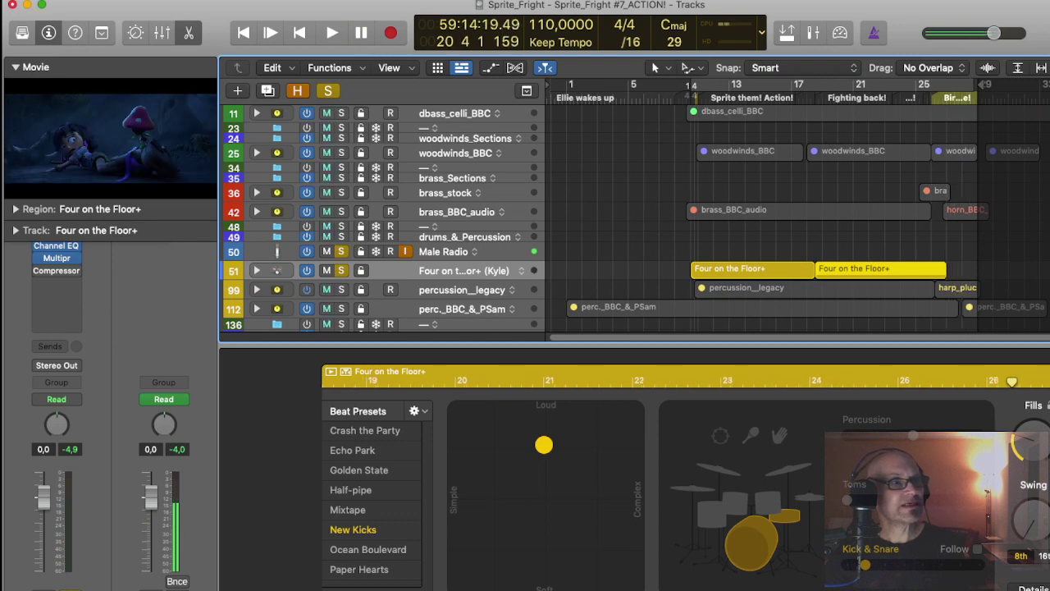
left_click(956, 270)
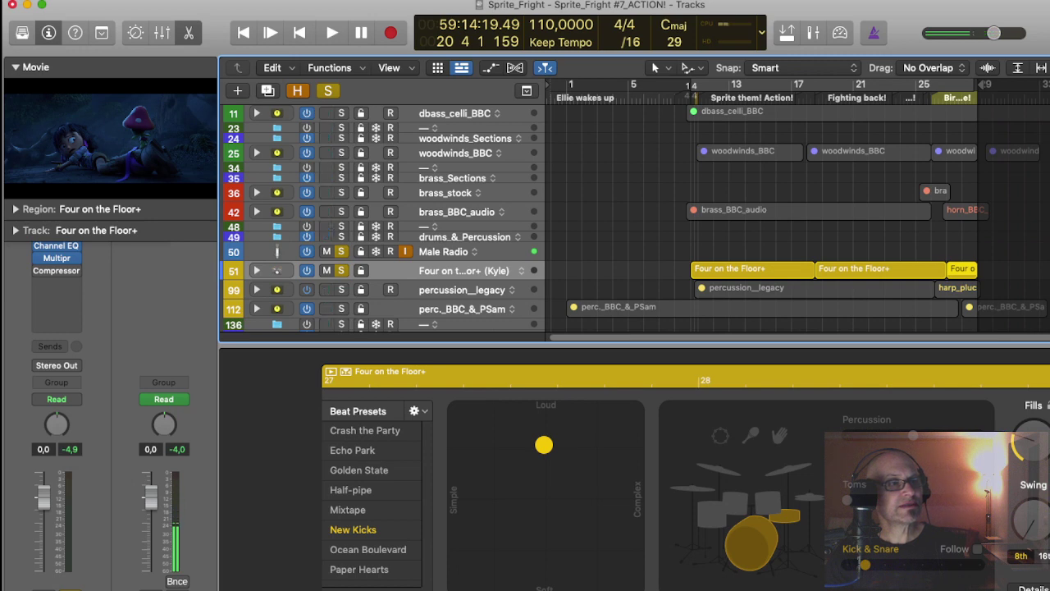
left_click_drag(977, 273, 962, 273)
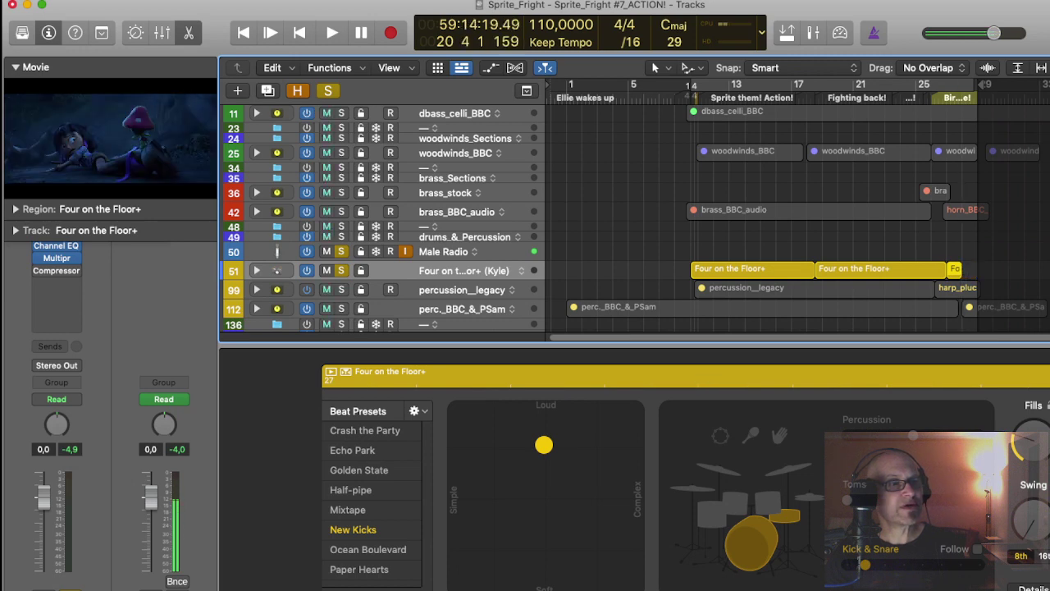
Increase the fills of the third Drummer region and make its performance louder and more complex
left_click_drag(1034, 442, 1033, 419)
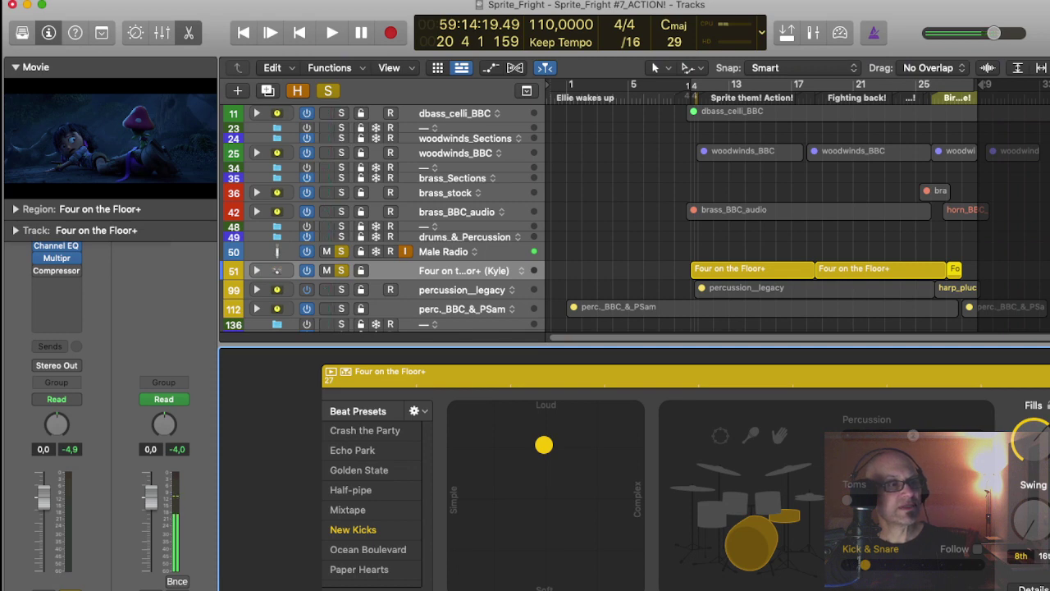
left_click_drag(544, 444, 608, 414)
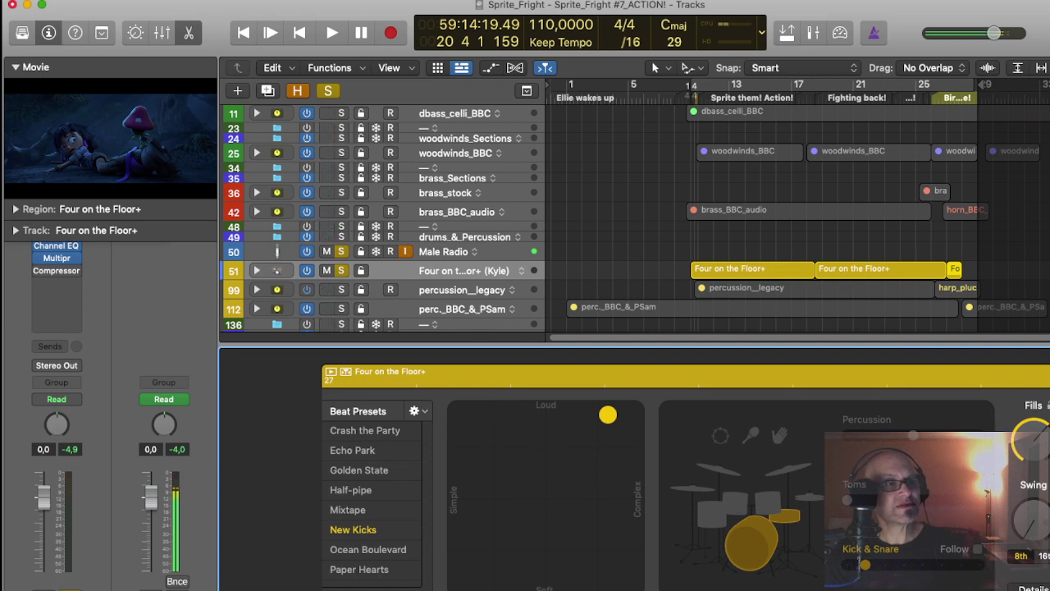
Check the settings of the second and first Drummer regions, then play the drums against the picture from bar 11 into bar 20
left_click(881, 271)
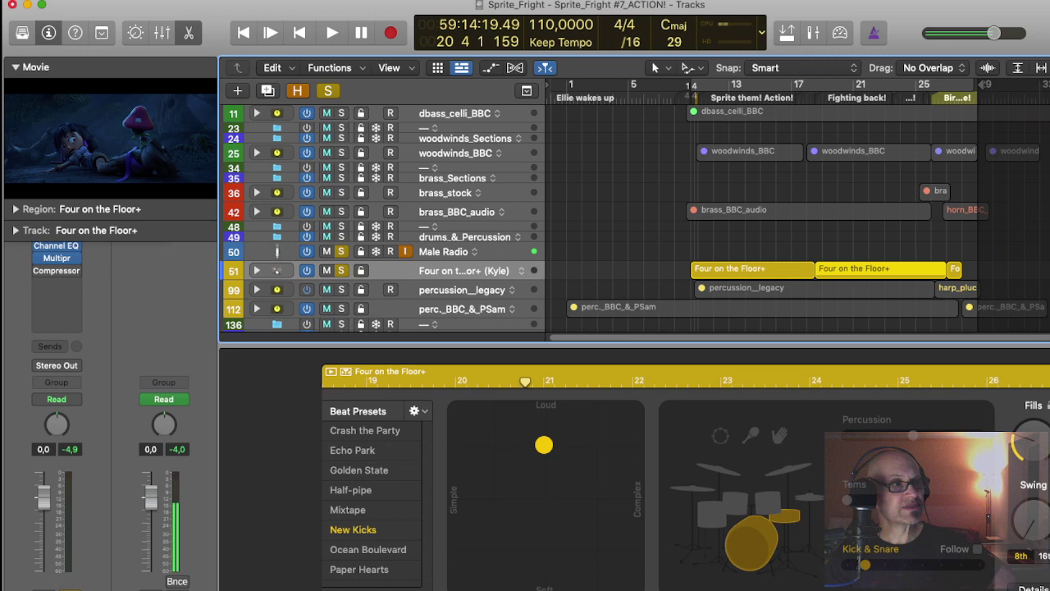
left_click(751, 269)
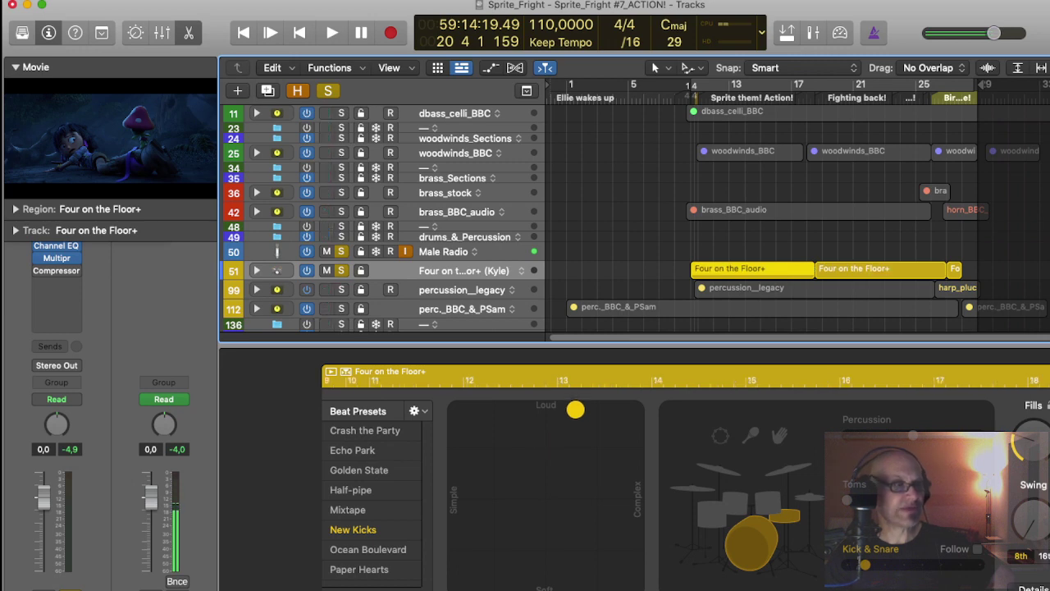
key("alt+comma")
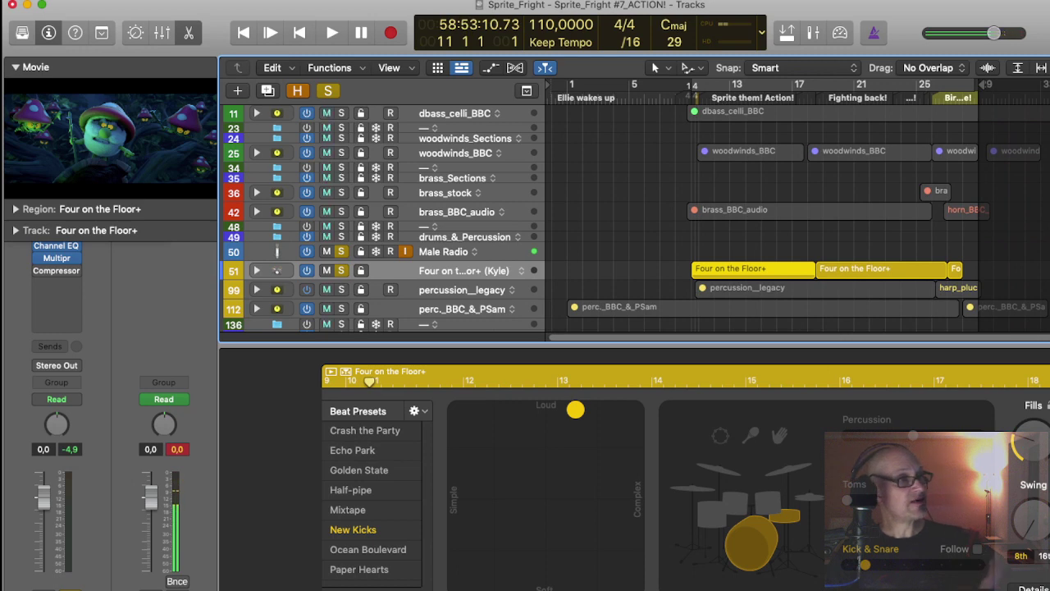
key("space")
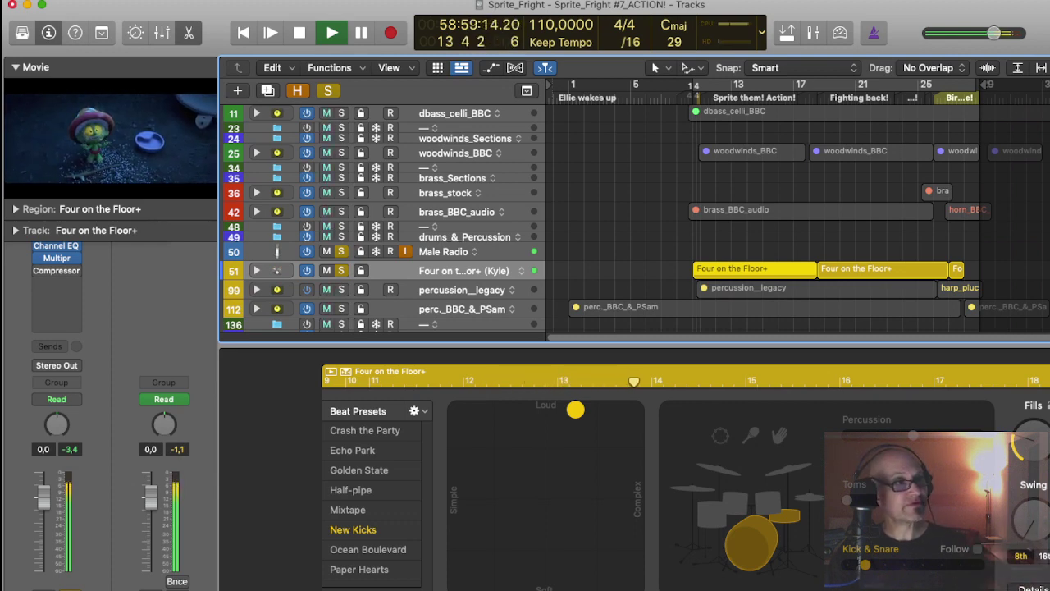
key("space")
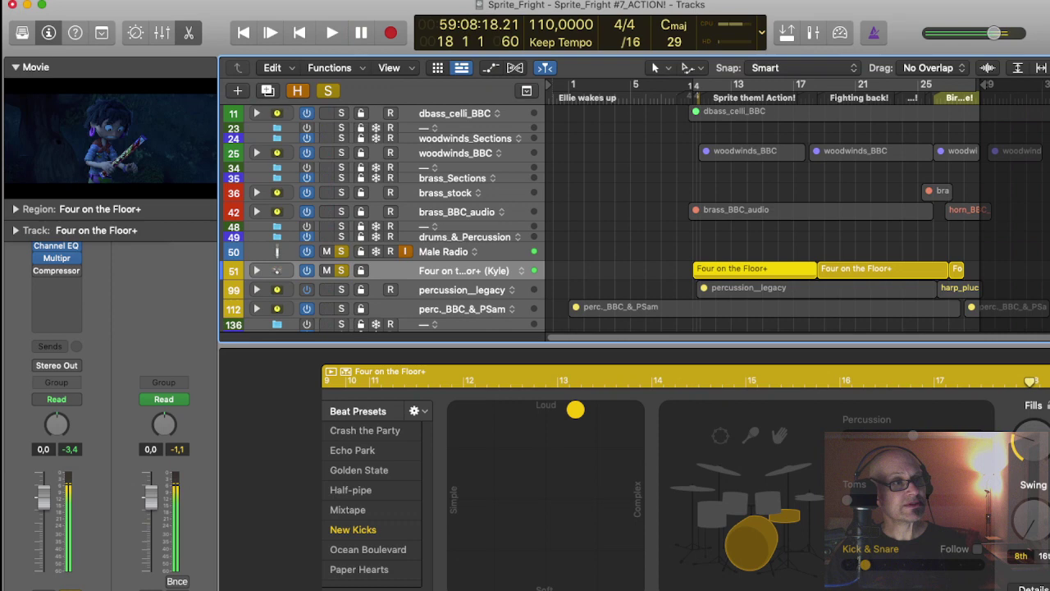
key("space")
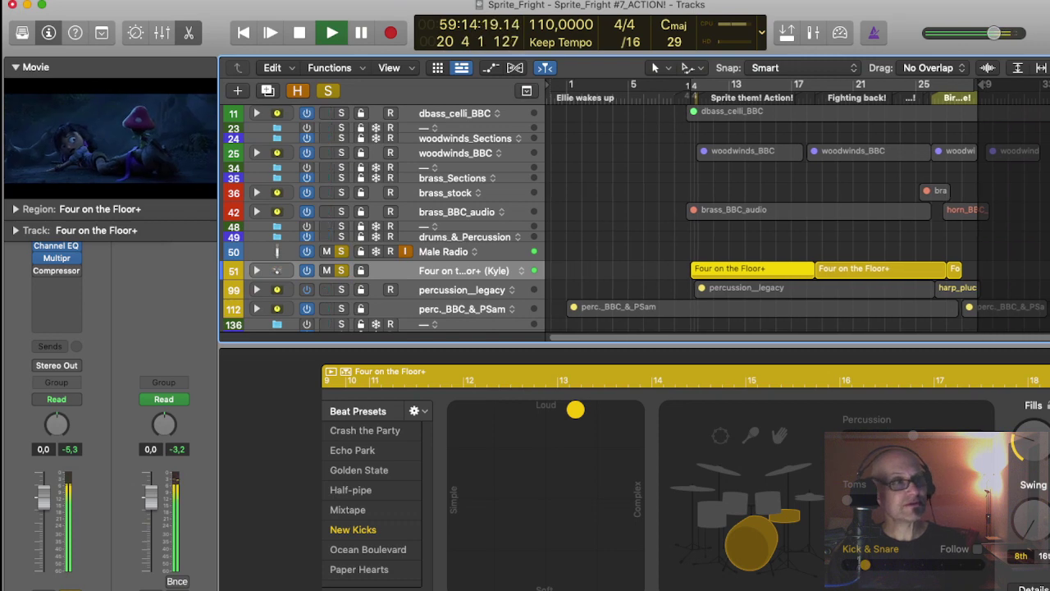
key("space")
Jump to bar 26 and play the short closing Drummer region against the picture into bar 28
key("alt+period")
key("alt+period")
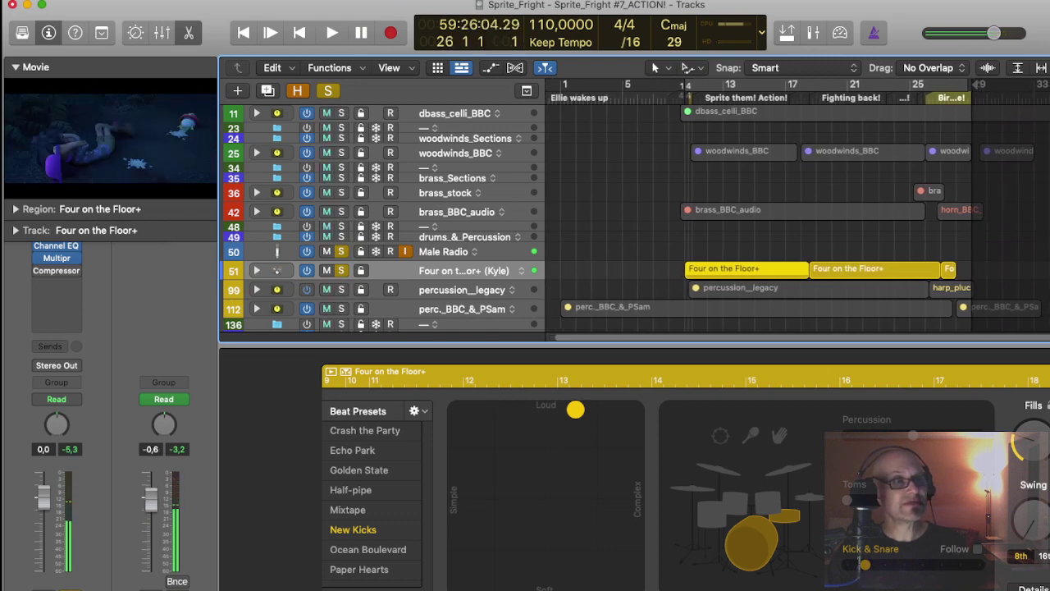
key("space")
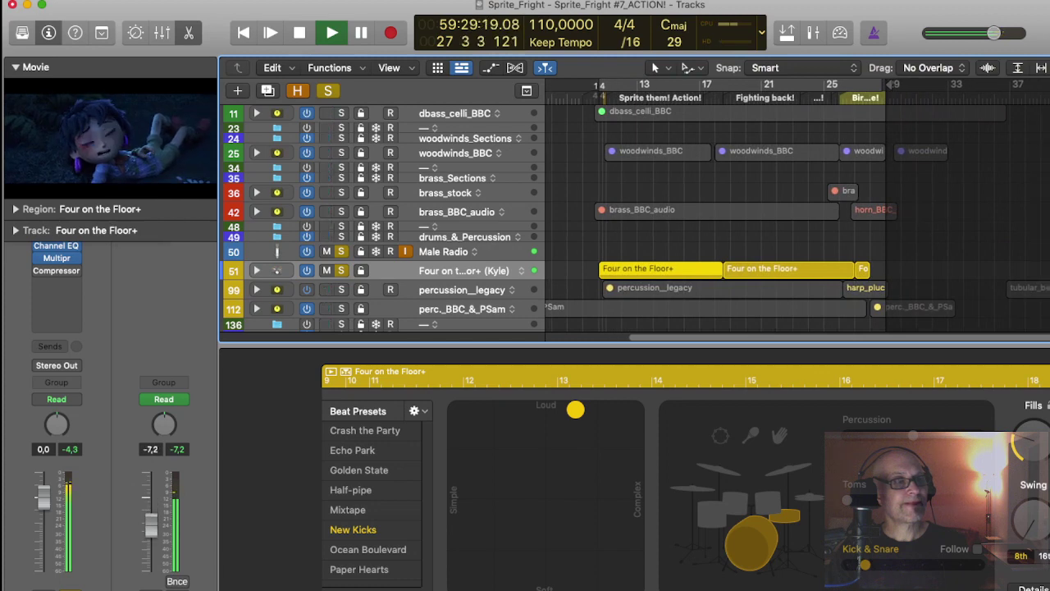
key("space")
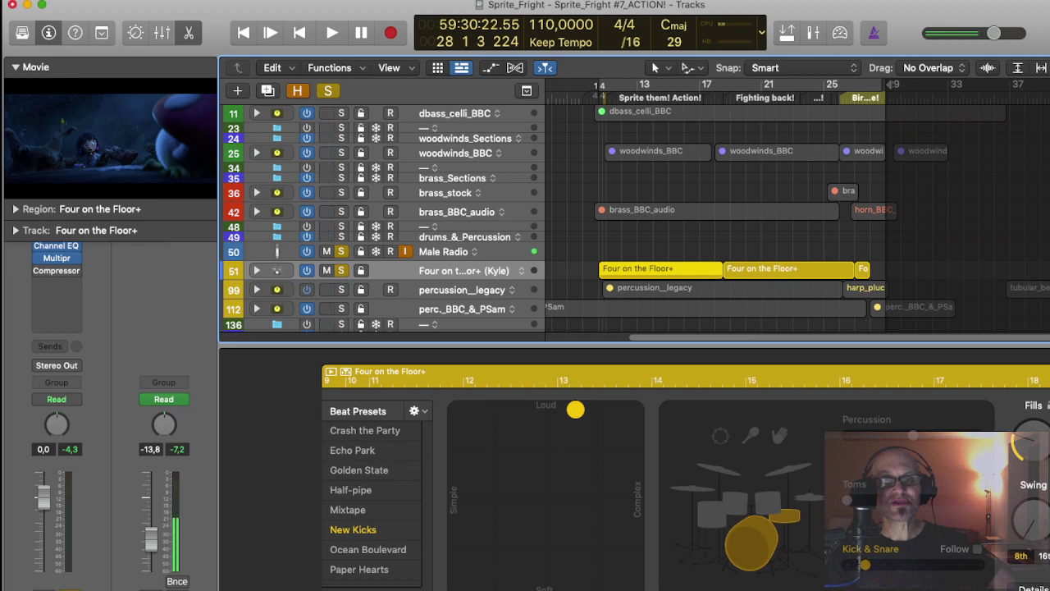
Turn off solo, play the full arrangement from bar 9 into bar 16, and close the Drummer editor
key("s")
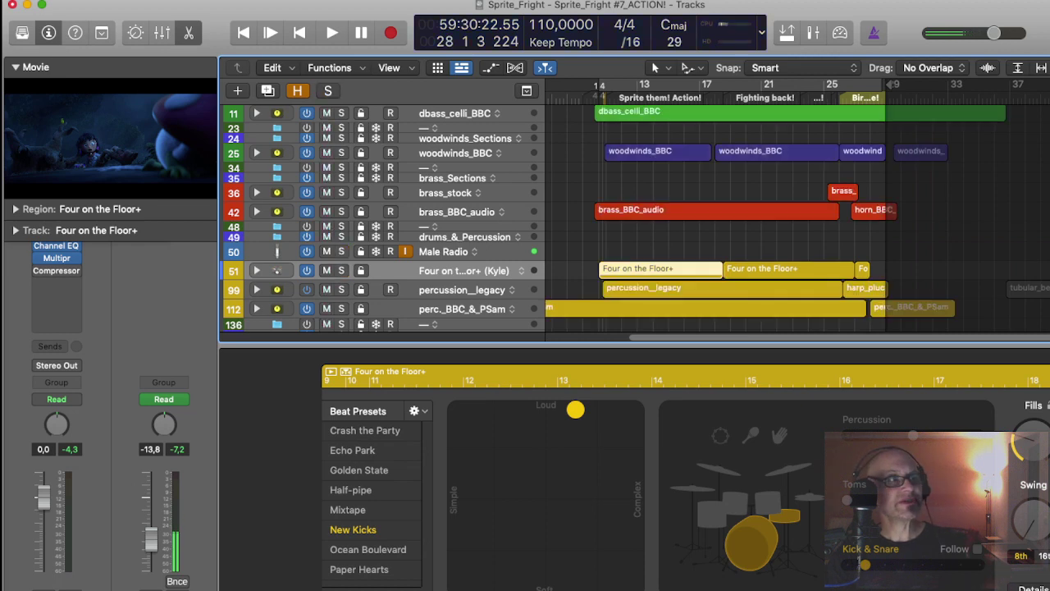
key("Return")
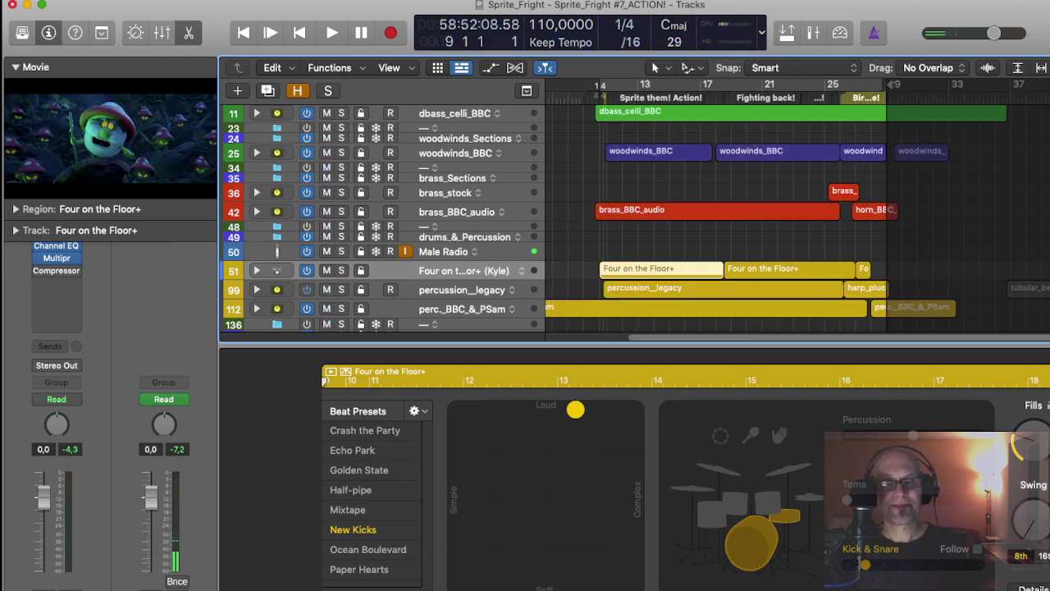
key("space")
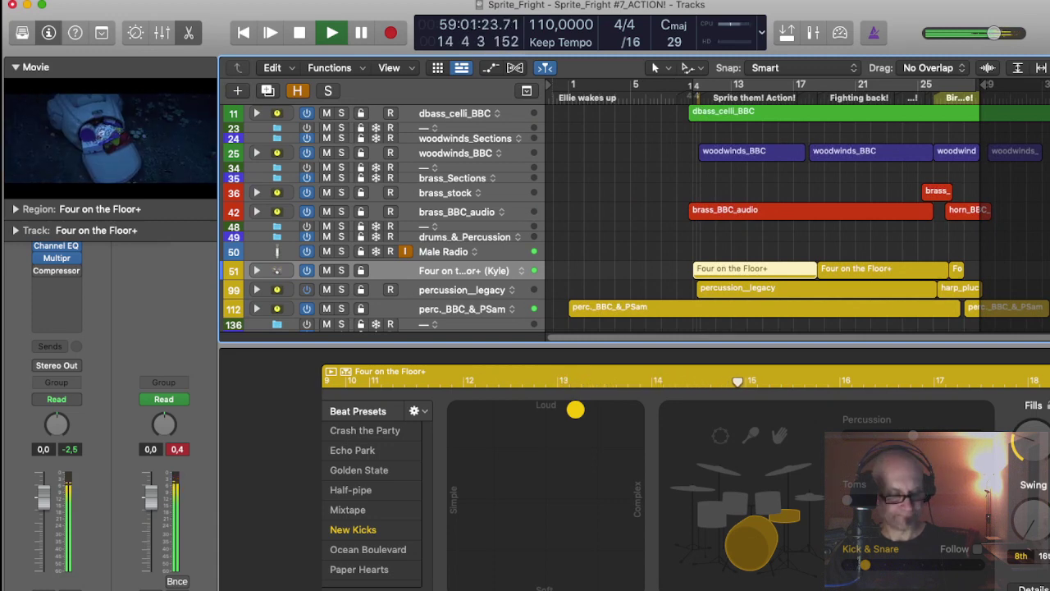
key("e")
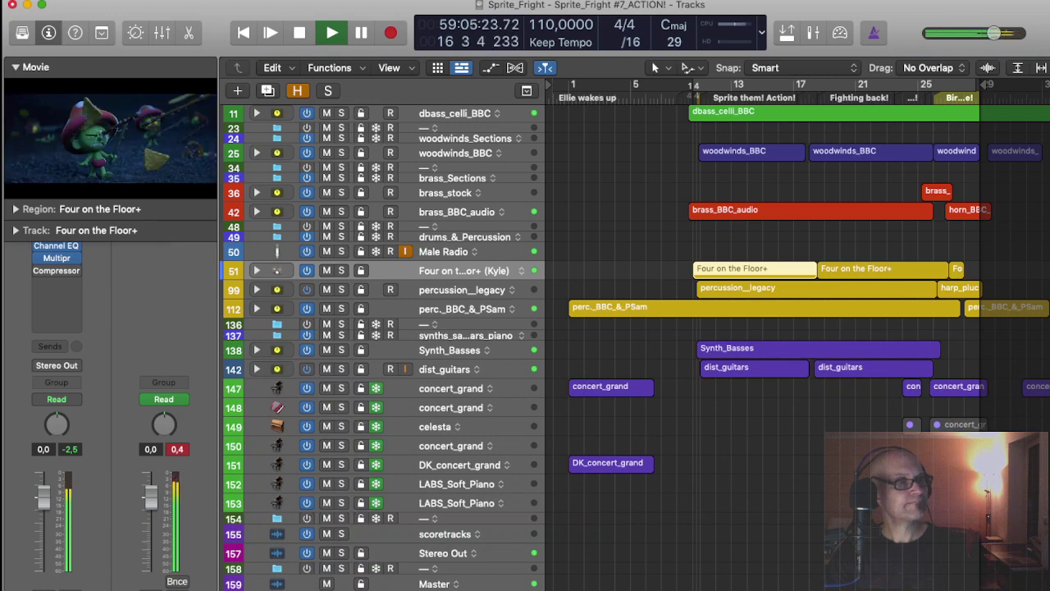
key("space")
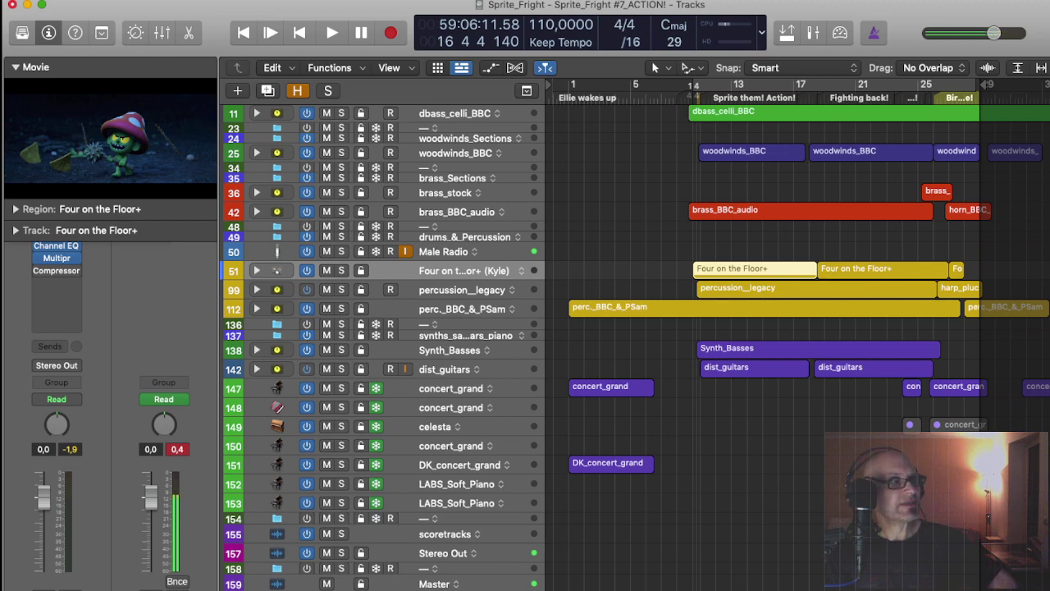
Expand the Drummer track stack, inspect the Snare Bottom channel's Bus 26 and Bus 28 sends, and add a send to Bus 3
left_click(257, 271)
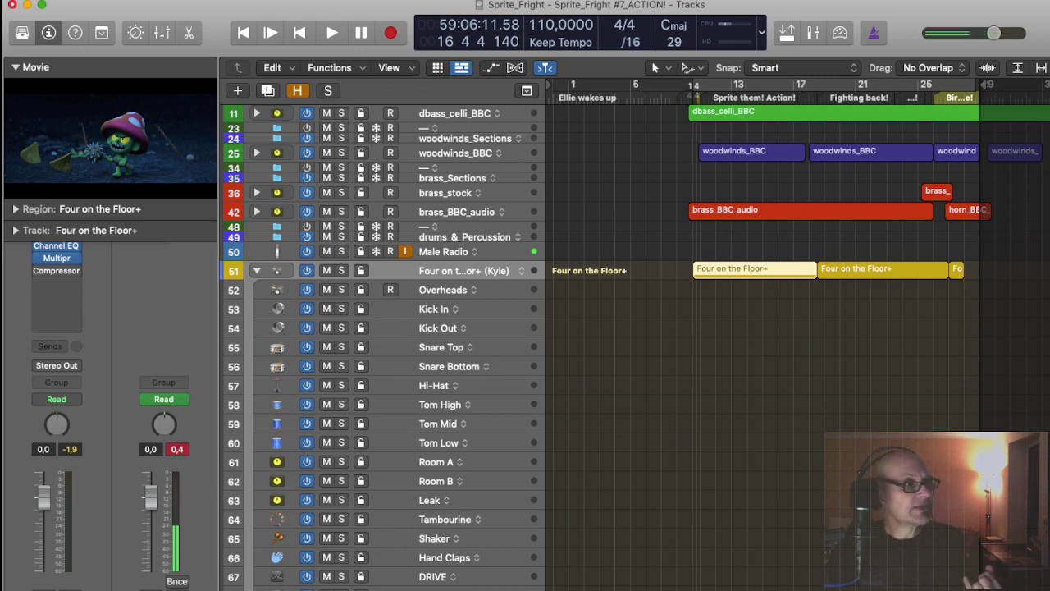
left_click(449, 367)
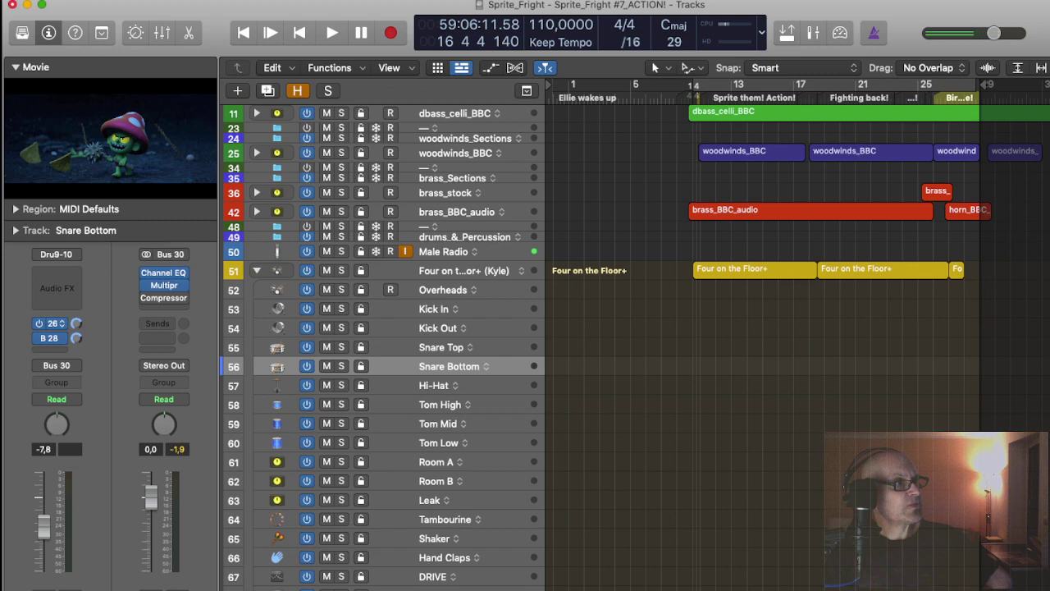
left_click(52, 323)
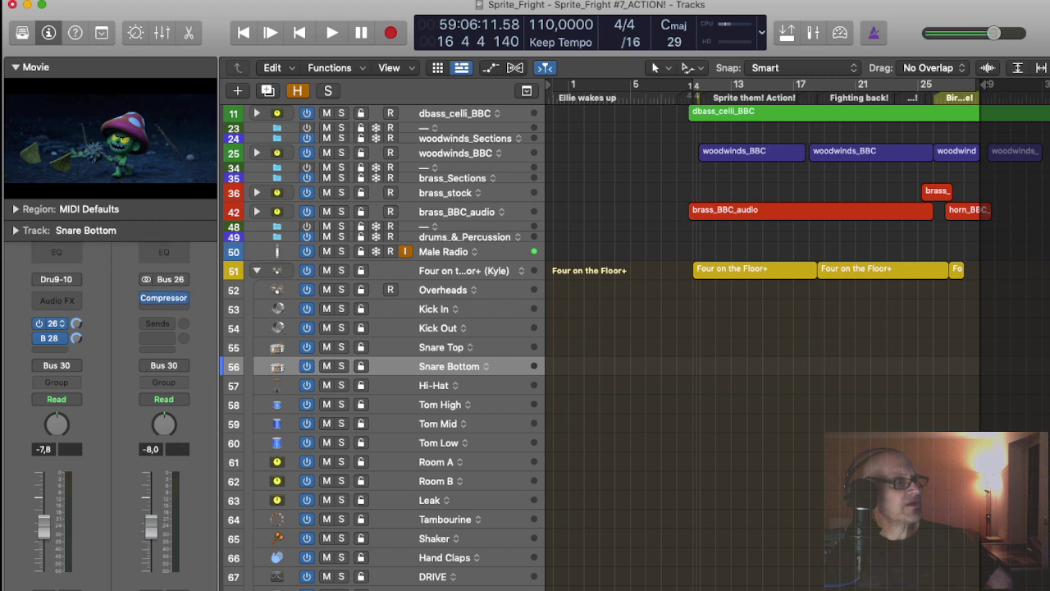
left_click(52, 338)
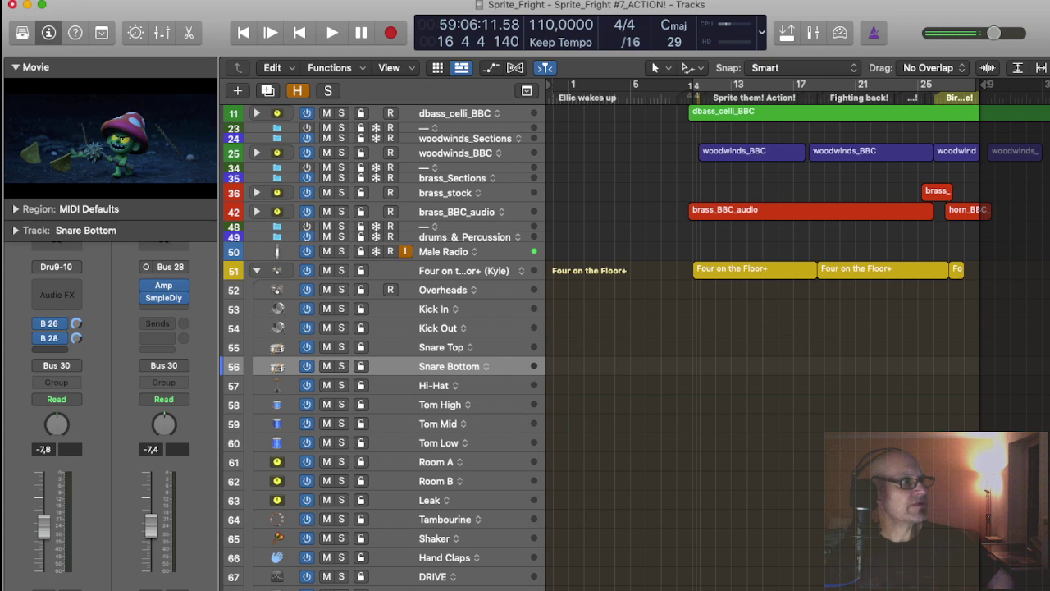
left_click(50, 349)
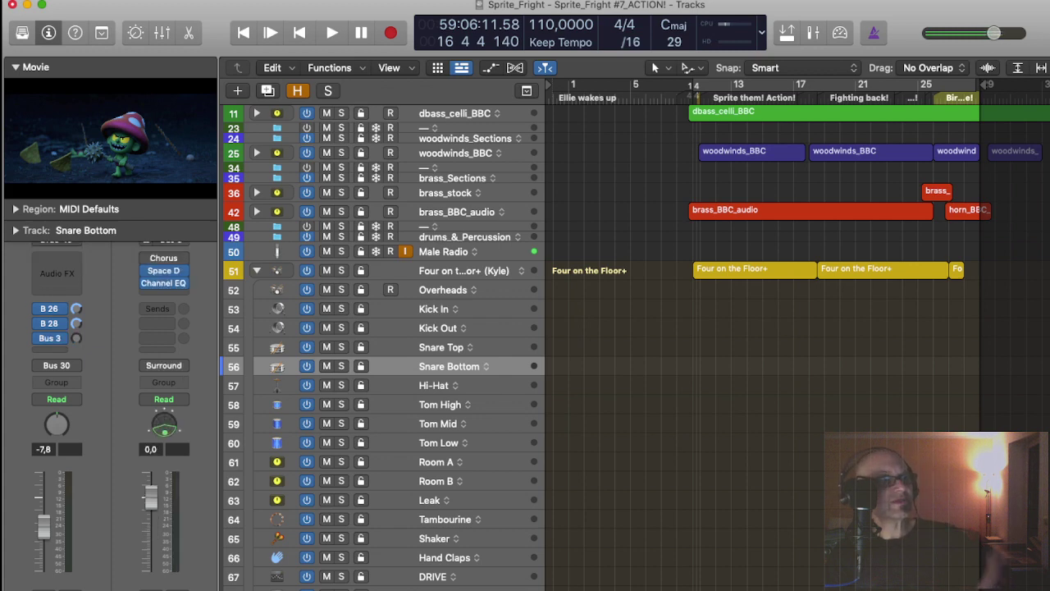
Solo Snare Bottom and play it from bar 9 while raising its volume to 0,0 and turning up its Bus 3 send
key("s")
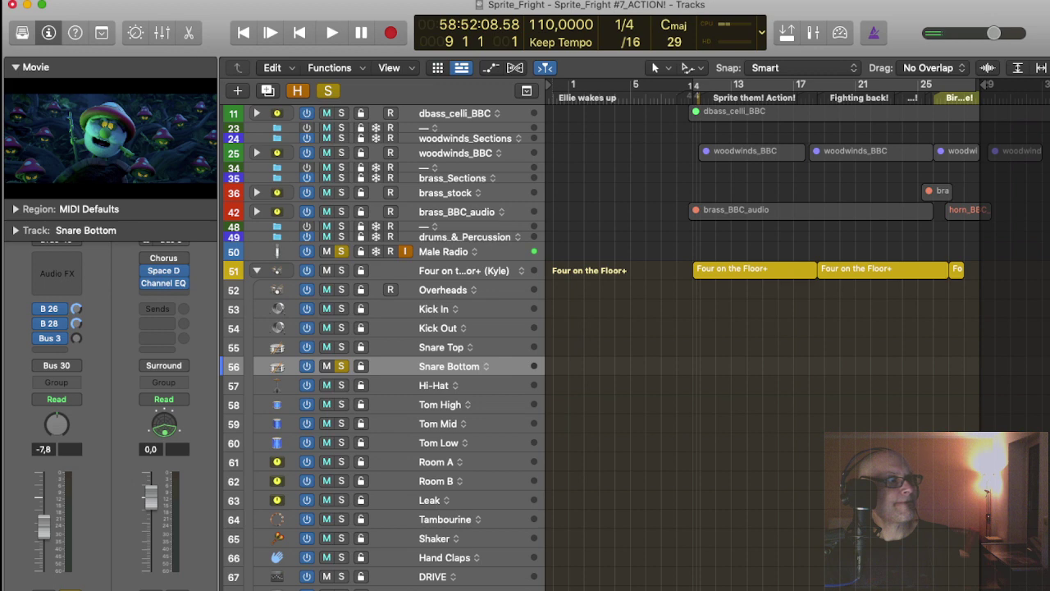
key("space")
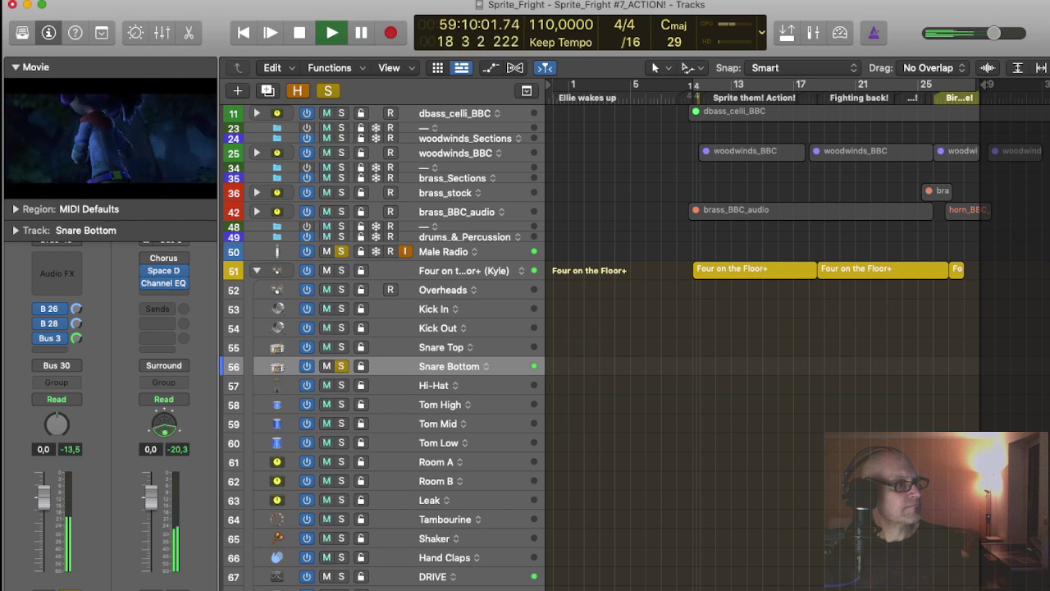
key("space")
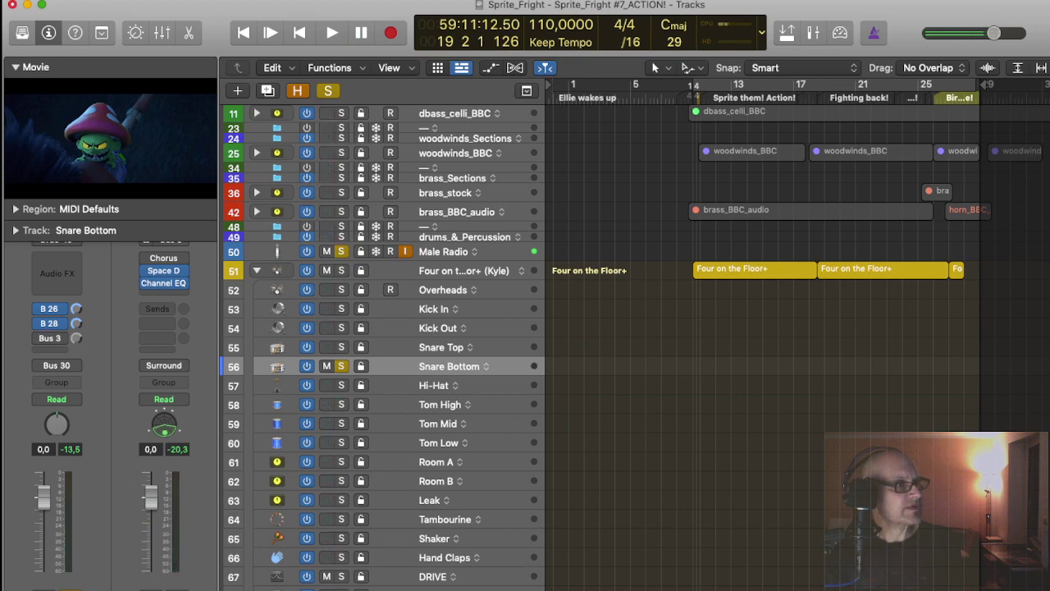
Solo Snare Top instead of Snare Bottom and add a send to Bus 1 on its channel
left_click(442, 347)
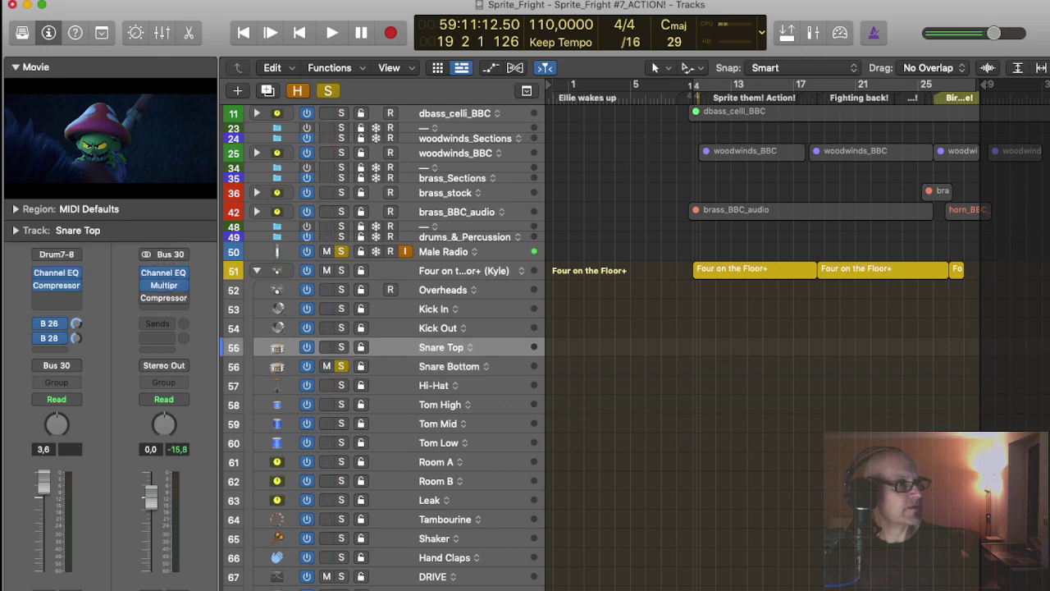
key("s")
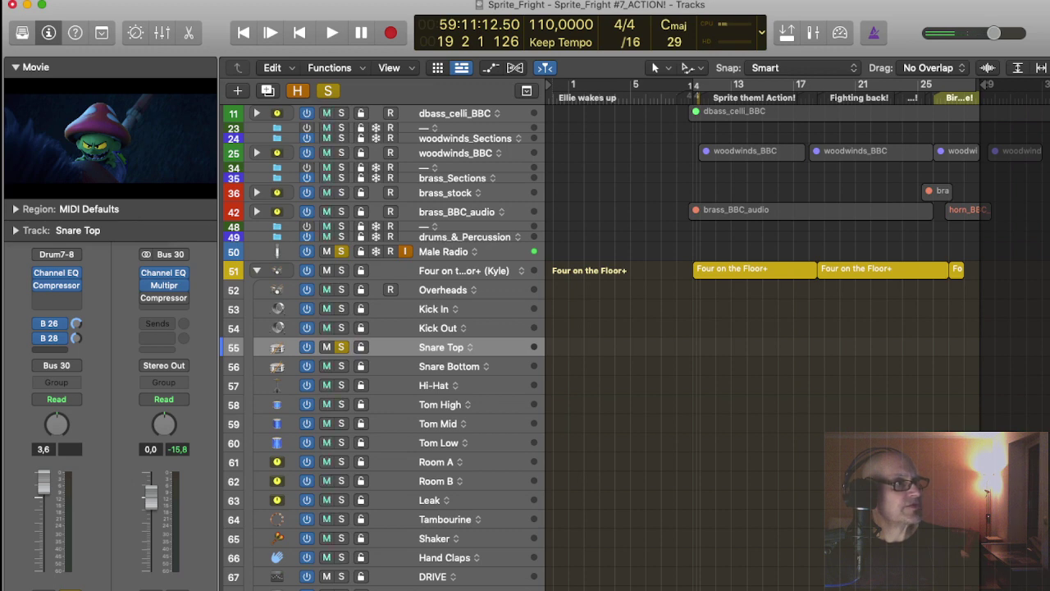
left_click(50, 349)
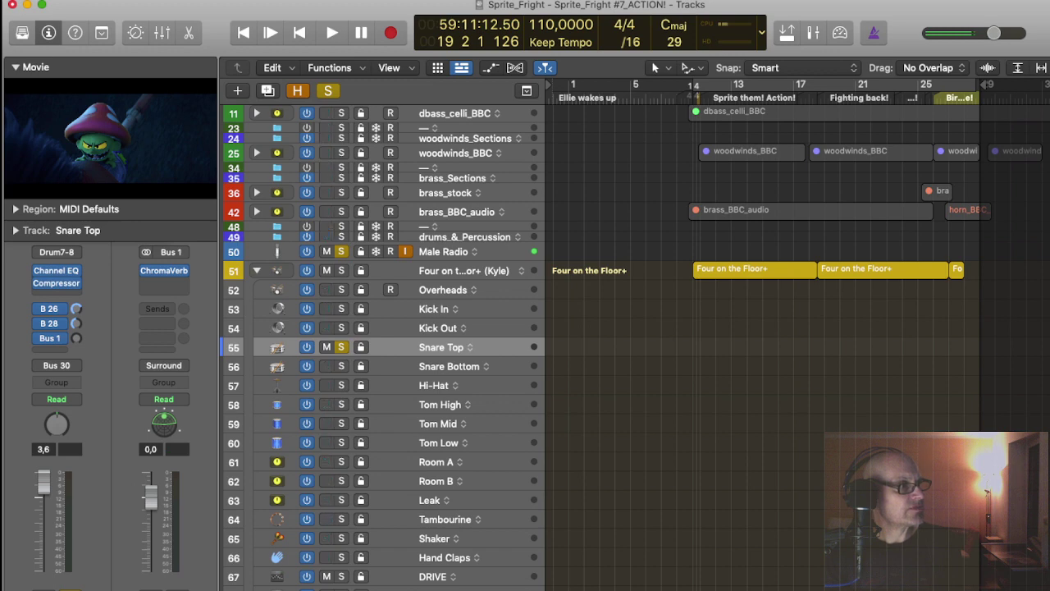
Raise Snare Top's Bus 1 send to about -16,6 while playing it soloed from bar 10 into bar 16, and turn off its solo
left_click_drag(76, 338, 77, 325)
key("space")
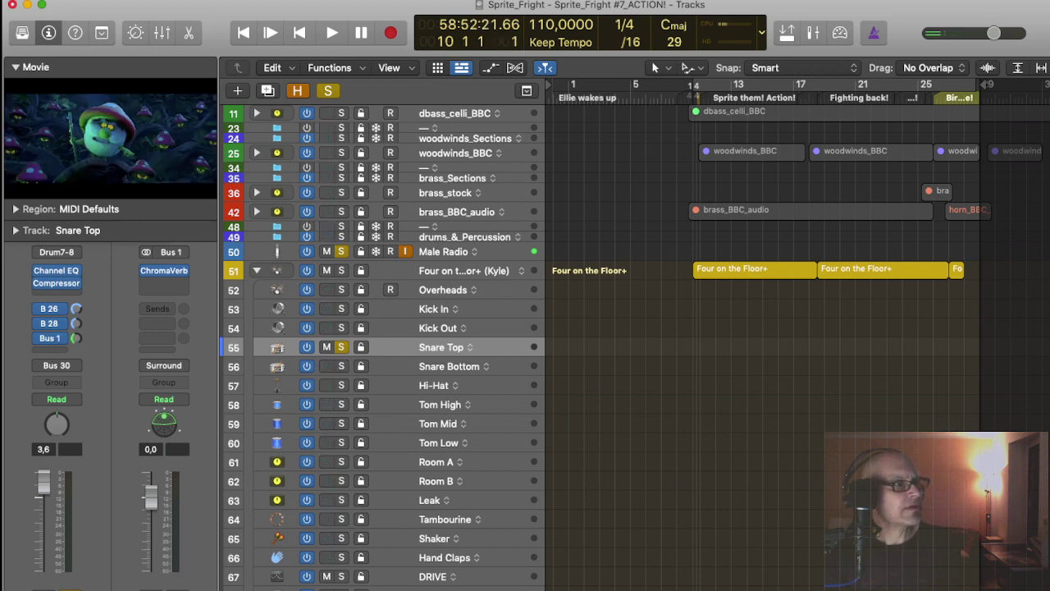
key("space")
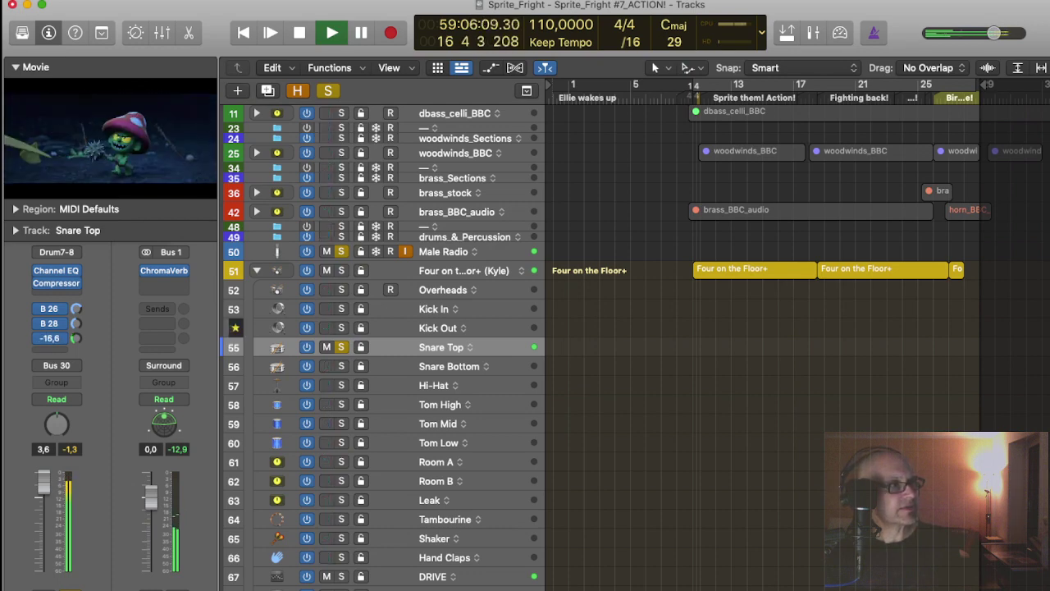
key("space")
key("s")
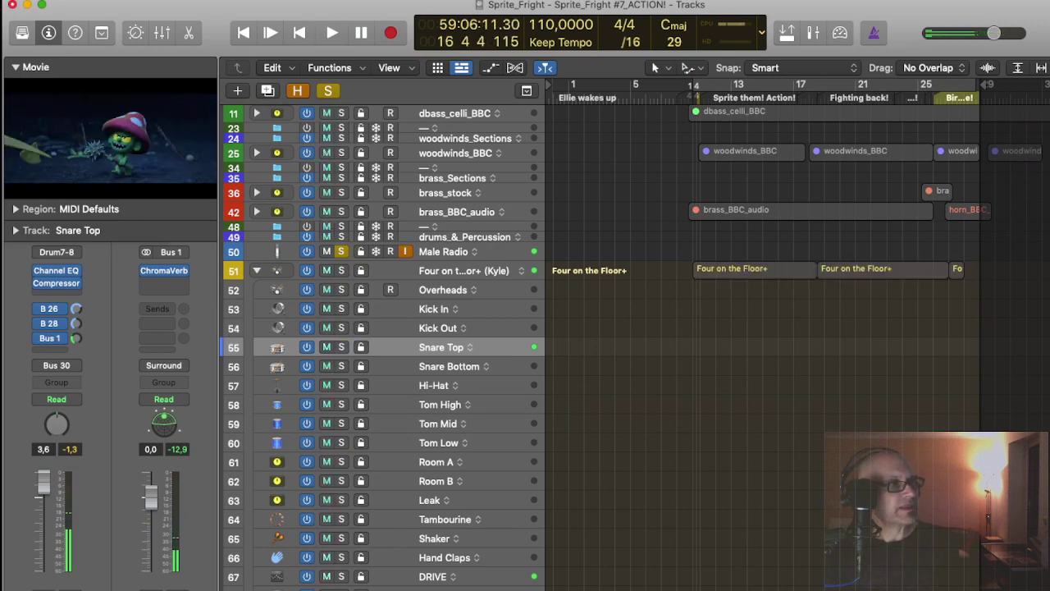